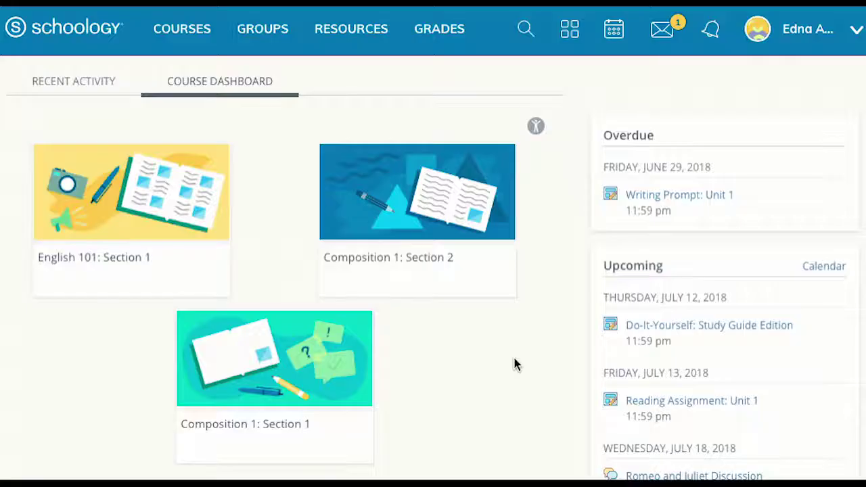
# - Reorder the course dashboard, moving Composition 1: Section 1 to second place and English 101: Section 1 to the third position
pyautogui.moveTo(299, 367); pyautogui.dragTo(609, 196)
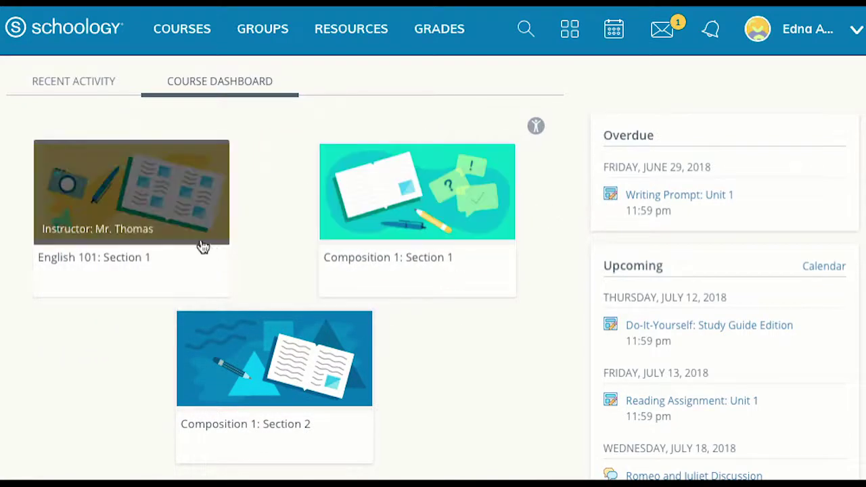
pyautogui.moveTo(174, 234); pyautogui.dragTo(283, 336)
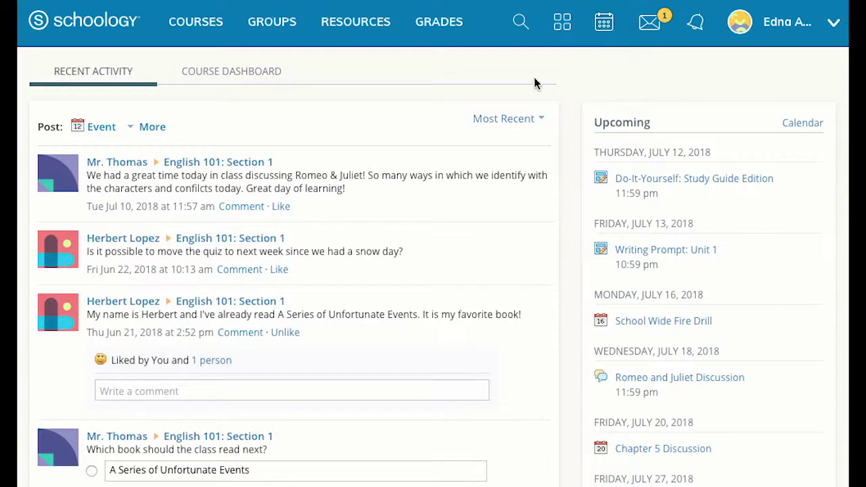
# - Create a personal calendar event on July 12, 2018 titled "Science Project!" with the description "Project due tomorrow!"
pyautogui.click(606, 40)
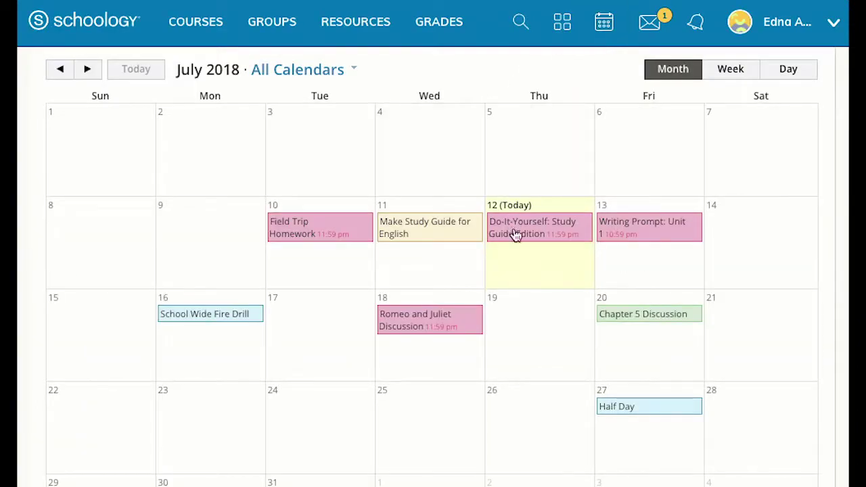
pyautogui.click(529, 253)
pyautogui.click(411, 179)
pyautogui.write('Scien')
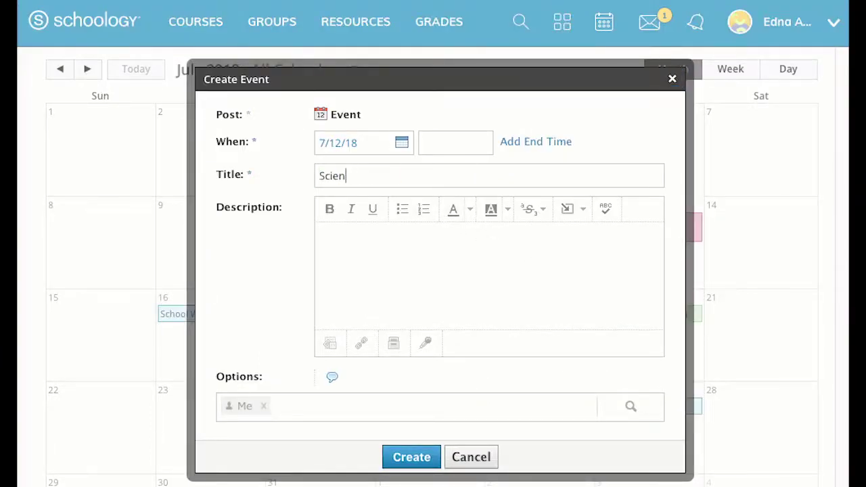
pyautogui.write('ce Project!')
pyautogui.click(399, 239)
pyautogui.write('Proje')
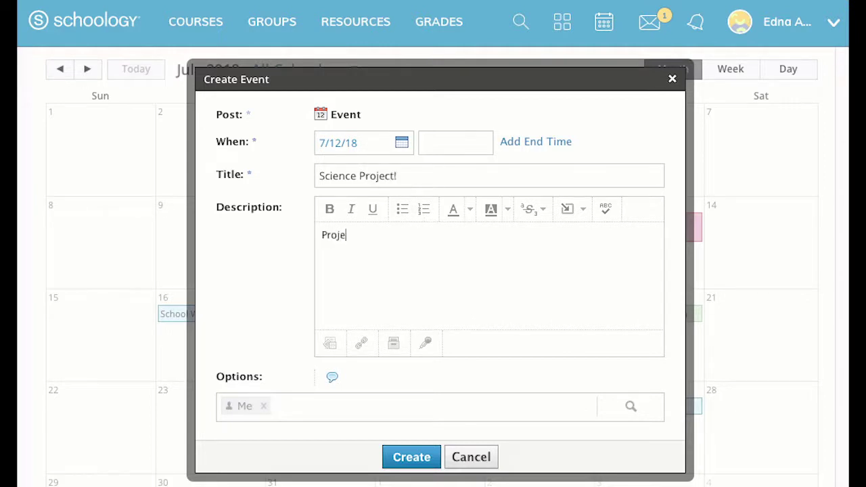
pyautogui.write('ct due tomorrow!')
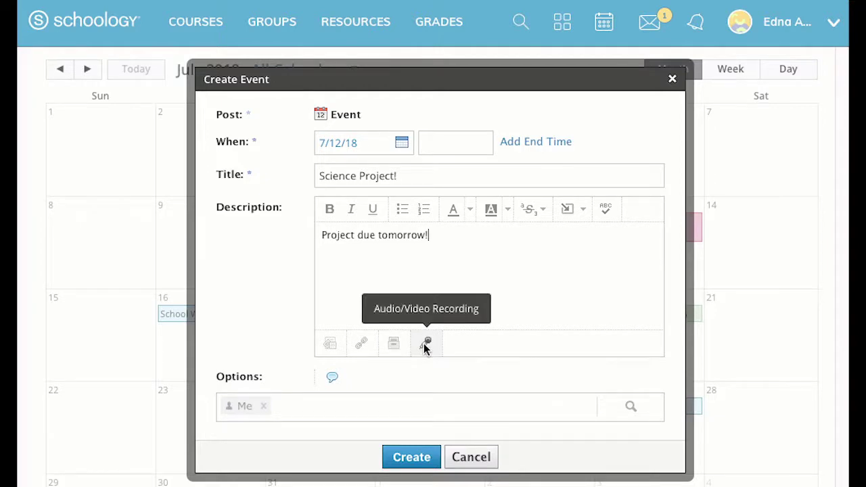
pyautogui.click(417, 458)
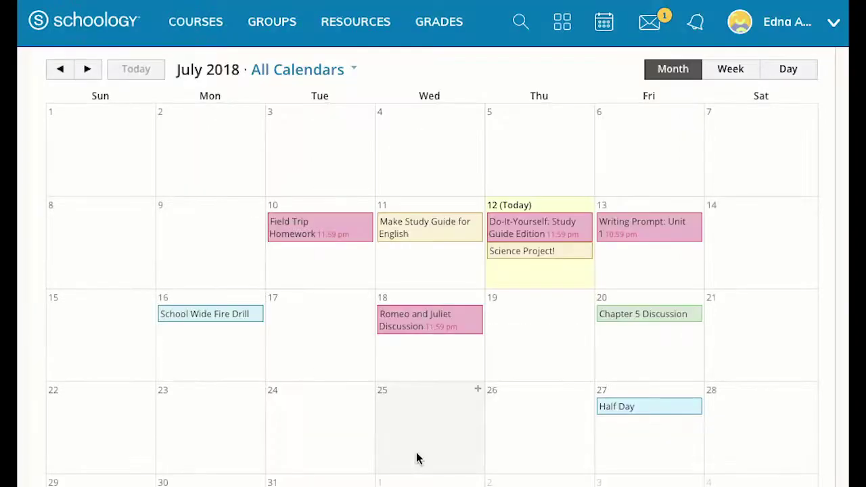
# - Edit the Science Project! event's description, striking through "tomorrow" and adding "Next week!" after it
pyautogui.moveTo(531, 261)
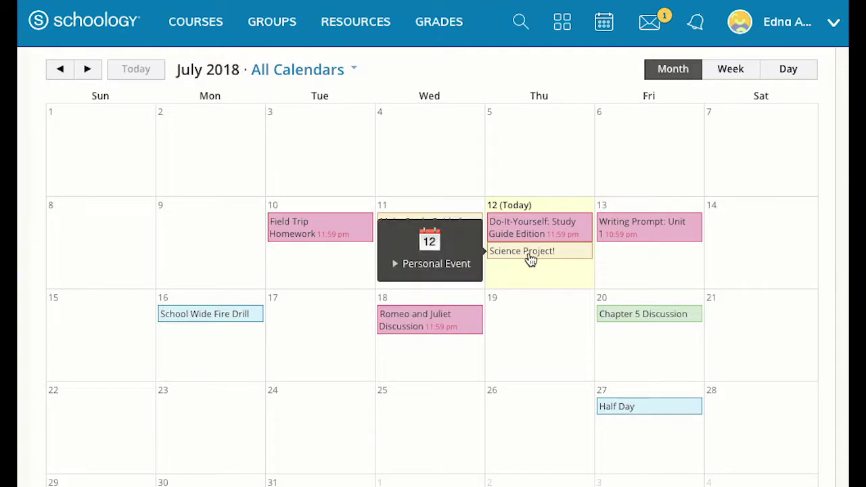
pyautogui.moveTo(531, 261)
pyautogui.mouseDown()
pyautogui.moveTo(426, 260)
pyautogui.moveTo(648, 264)
pyautogui.moveTo(542, 261)
pyautogui.mouseUp()
pyautogui.moveTo(542, 262)
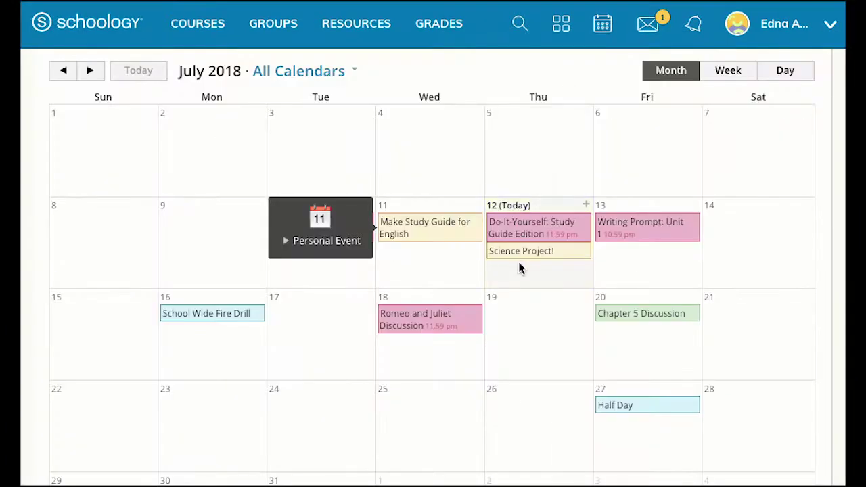
pyautogui.click(521, 260)
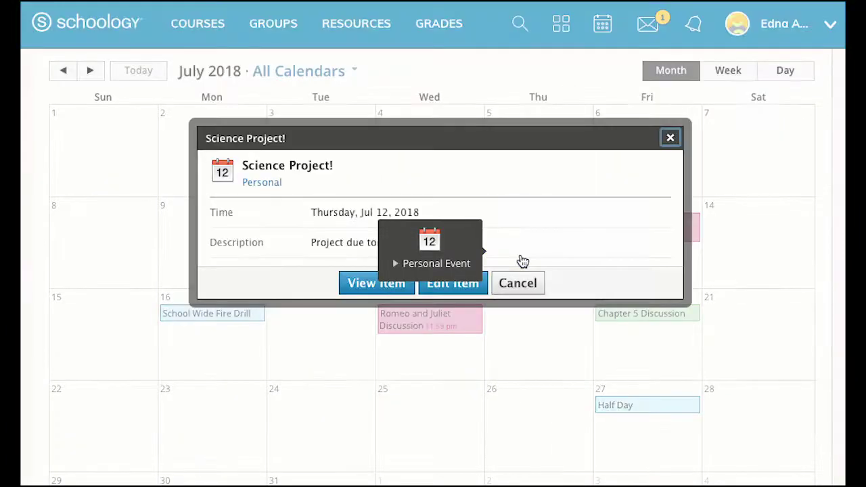
pyautogui.click(467, 284)
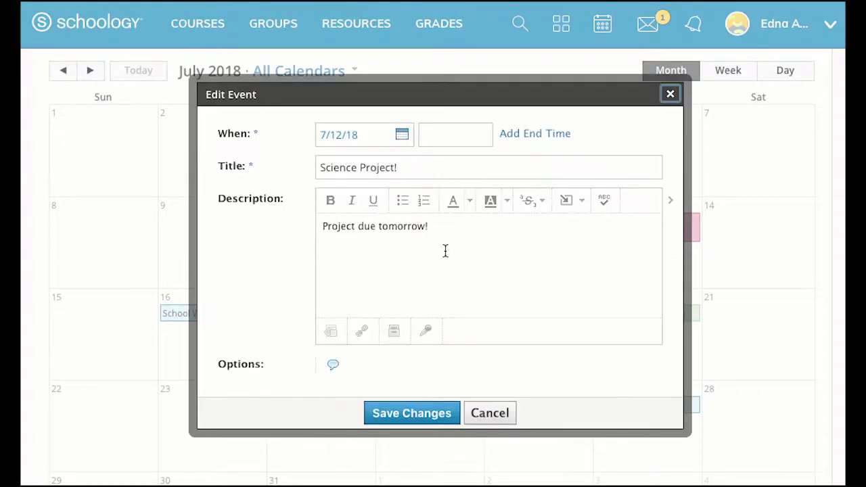
pyautogui.press('BackSpace')
pyautogui.doubleClick(404, 226)
pyautogui.click(532, 200)
pyautogui.click(545, 230)
pyautogui.click(448, 230)
pyautogui.click(532, 201)
pyautogui.click(547, 230)
pyautogui.write('Next week!')
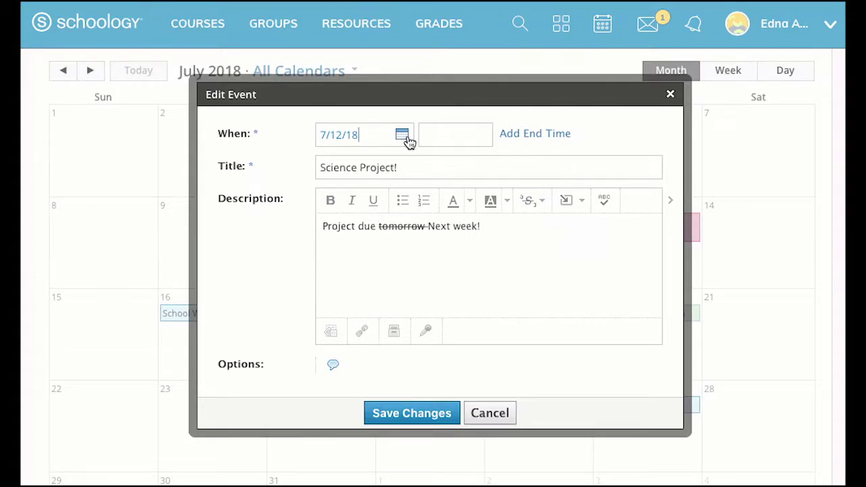
# - Reschedule the Science Project! event to July 18, 2018 and save the changes
pyautogui.click(408, 139)
pyautogui.click(429, 261)
pyautogui.click(425, 416)
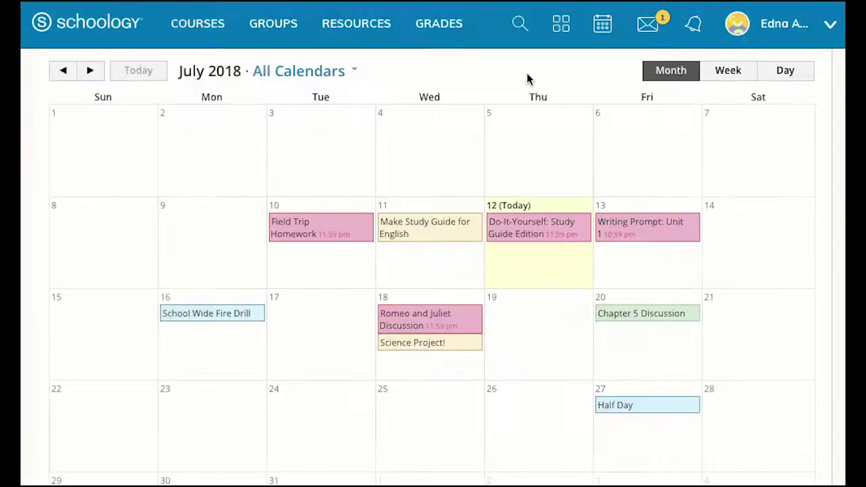
# - Delete the "Make Study Guide for English" event on July 11 from its event page
pyautogui.click(436, 232)
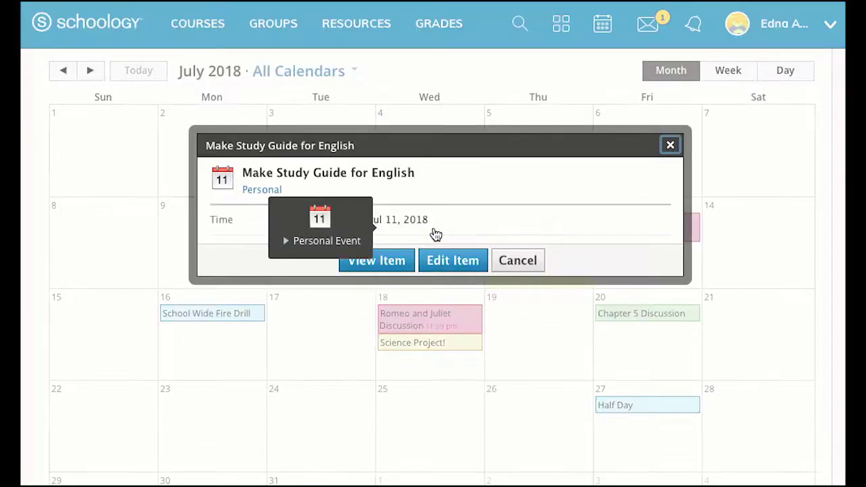
pyautogui.click(386, 263)
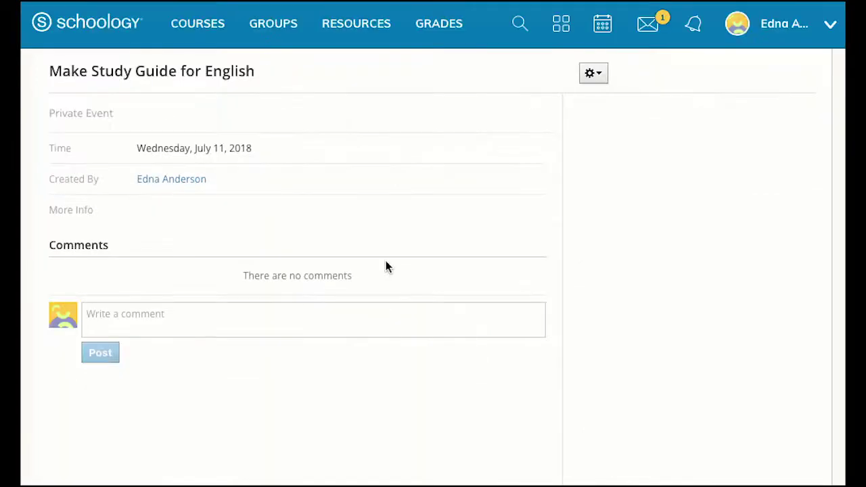
pyautogui.click(589, 76)
pyautogui.click(606, 124)
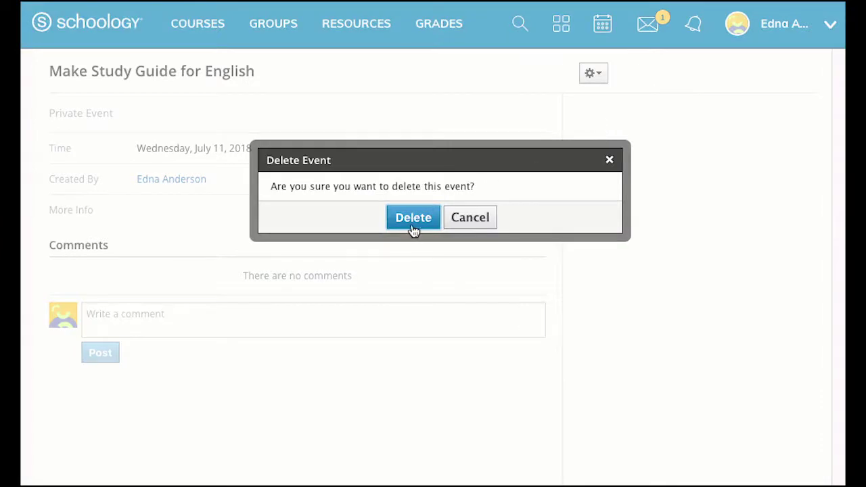
pyautogui.click(412, 218)
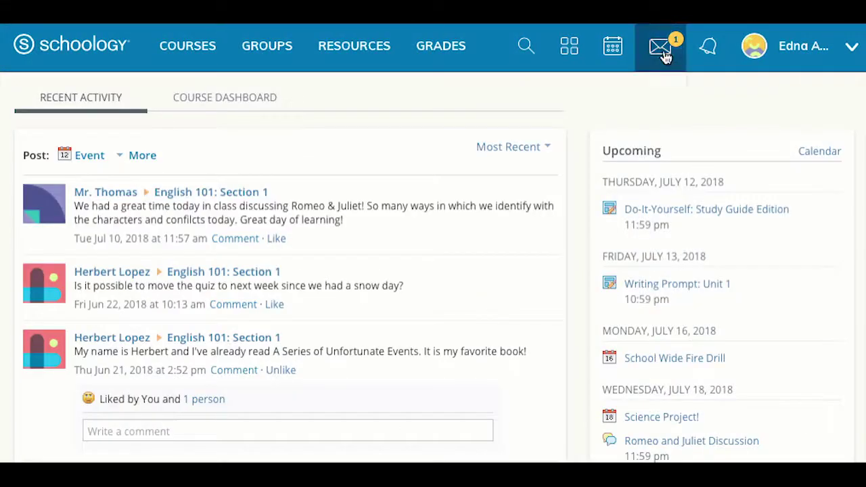
# - Start a new message addressed to the English 101 teacher with the subject "Signed Permission Slip"
pyautogui.click(664, 54)
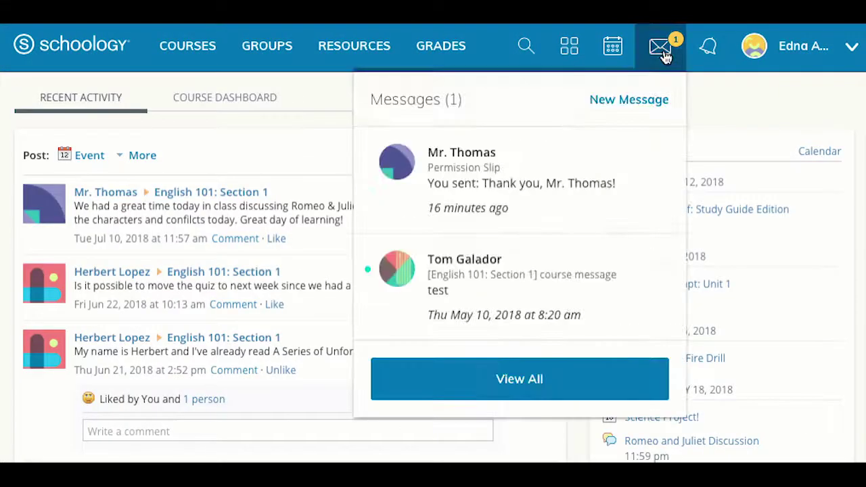
pyautogui.click(648, 102)
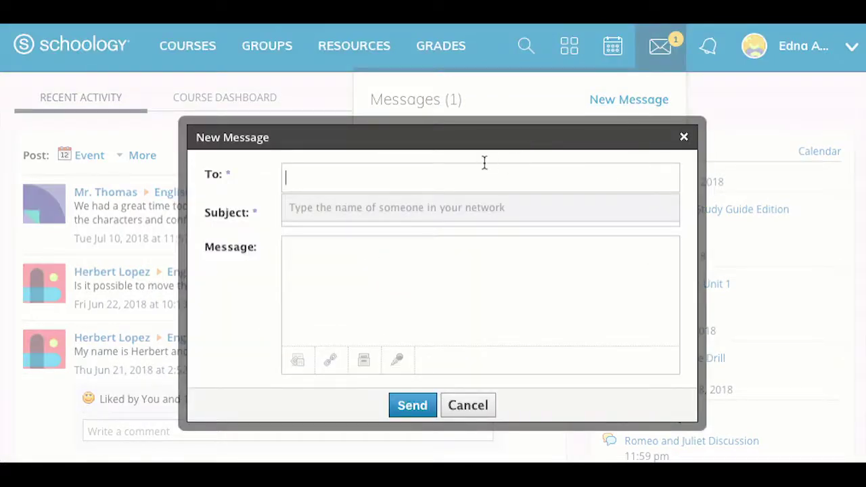
pyautogui.write('thomas')
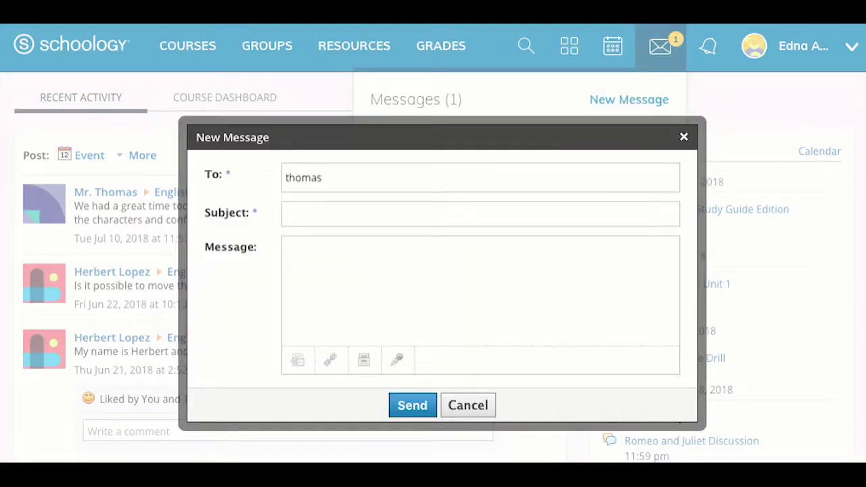
pyautogui.press('Return')
pyautogui.press('Tab')
pyautogui.write('Signed Permissi')
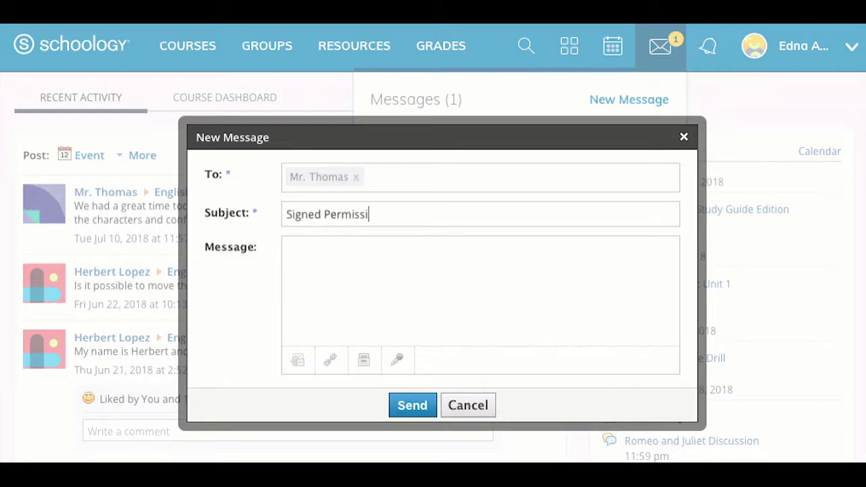
pyautogui.write('on Slip')
# - Write "I have attached my signed permission slip, thank you!" as the message, attach Parent_Permission.pdf and send it
pyautogui.click(391, 273)
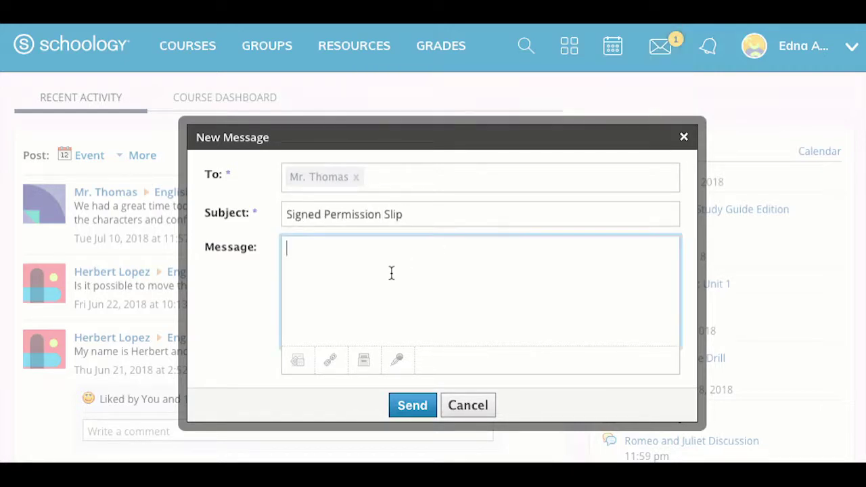
pyautogui.write('I have attached my sign')
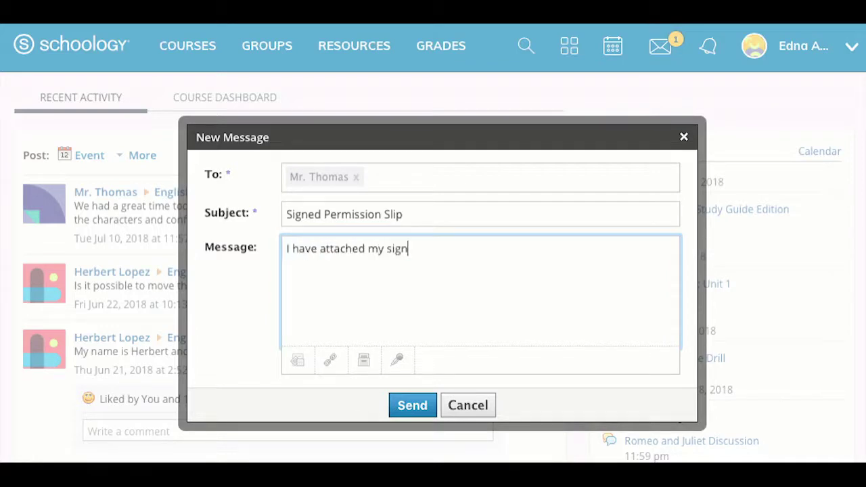
pyautogui.write('ed permission slip, tha')
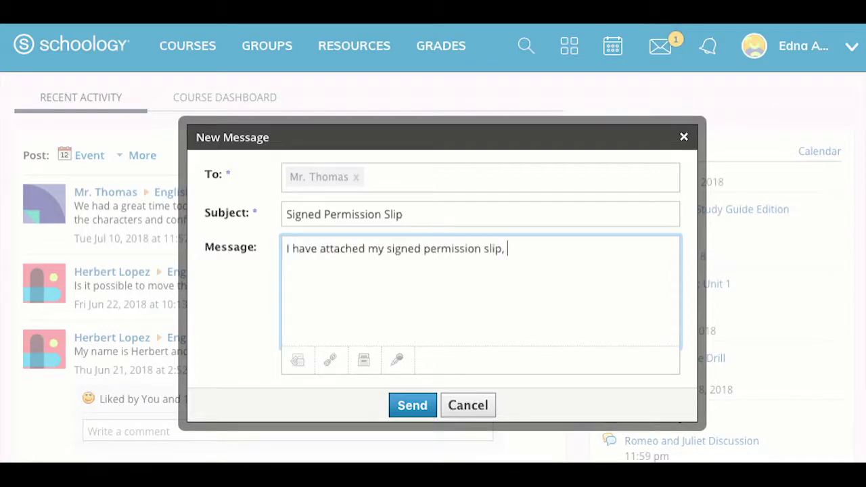
pyautogui.write('nk you!')
pyautogui.click(298, 360)
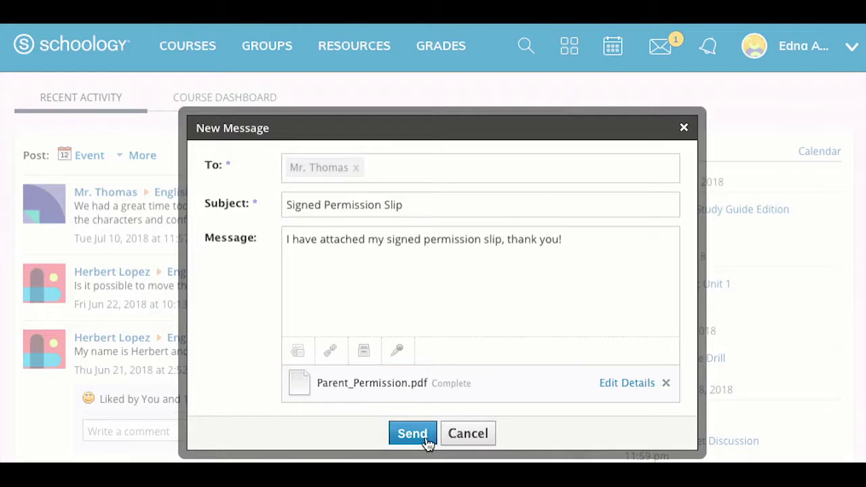
pyautogui.click(426, 438)
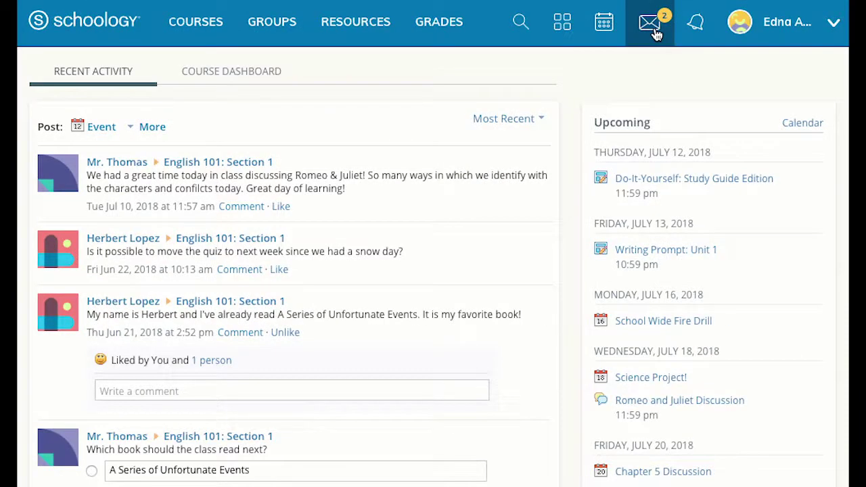
# - Open the teacher's Permission Slip message and send a reply thanking the teacher by name
pyautogui.click(651, 27)
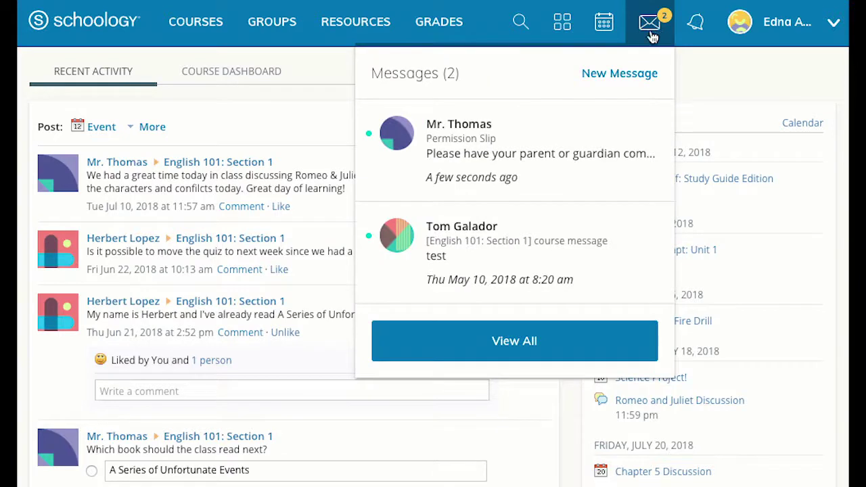
pyautogui.click(563, 155)
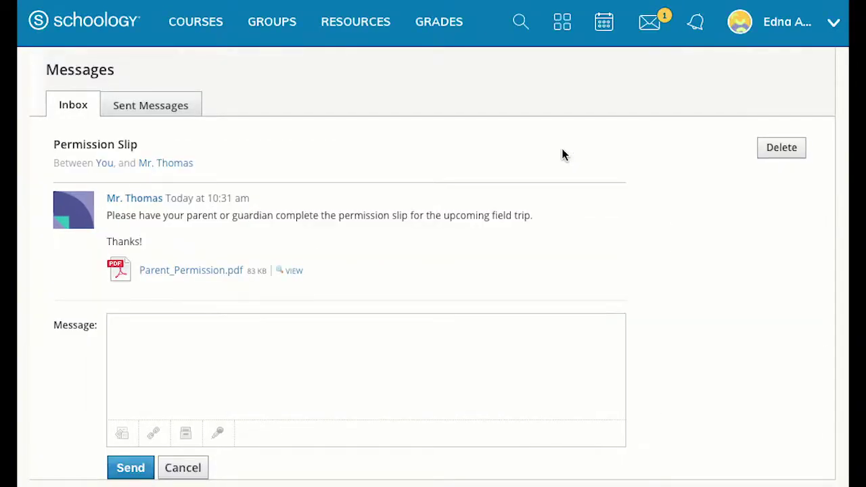
pyautogui.click(270, 341)
pyautogui.write('T')
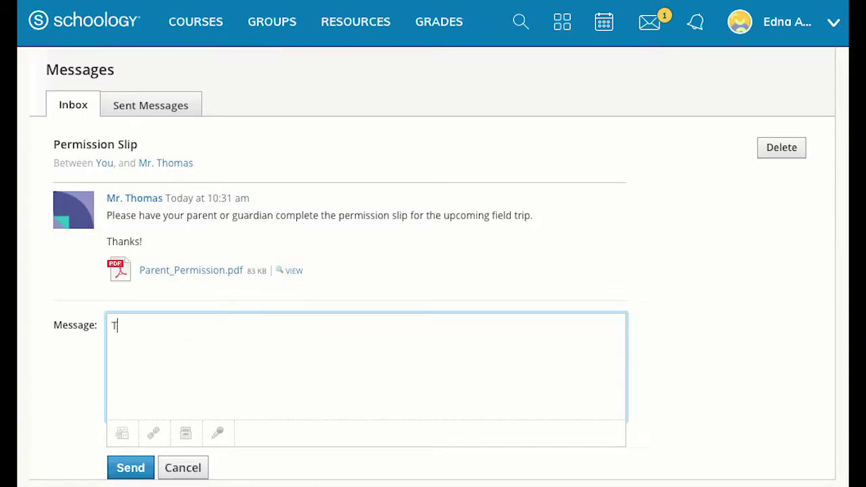
pyautogui.write('hank you, Mr. Thomas!')
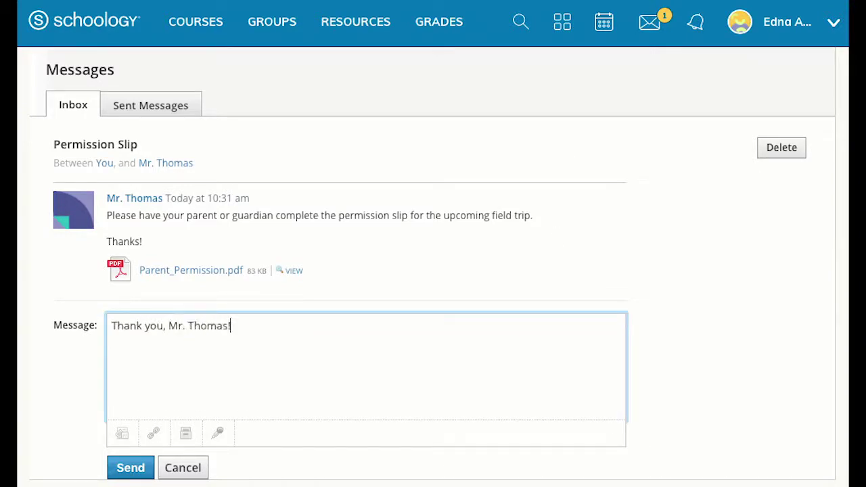
pyautogui.click(130, 468)
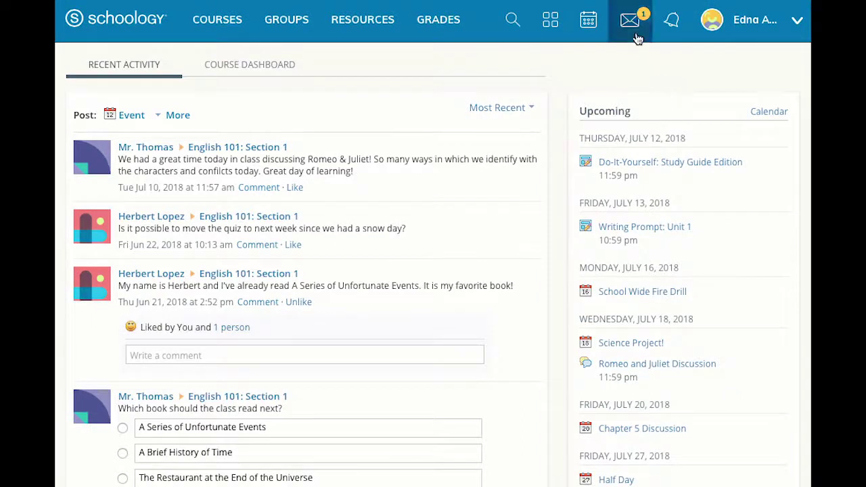
# - View all messages and open the Permission Slip conversation from the sent messages
pyautogui.click(637, 38)
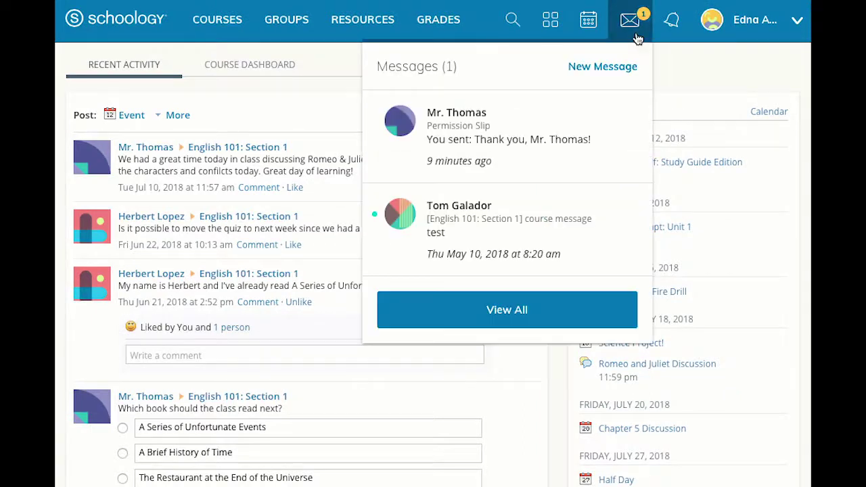
pyautogui.click(527, 309)
pyautogui.click(203, 100)
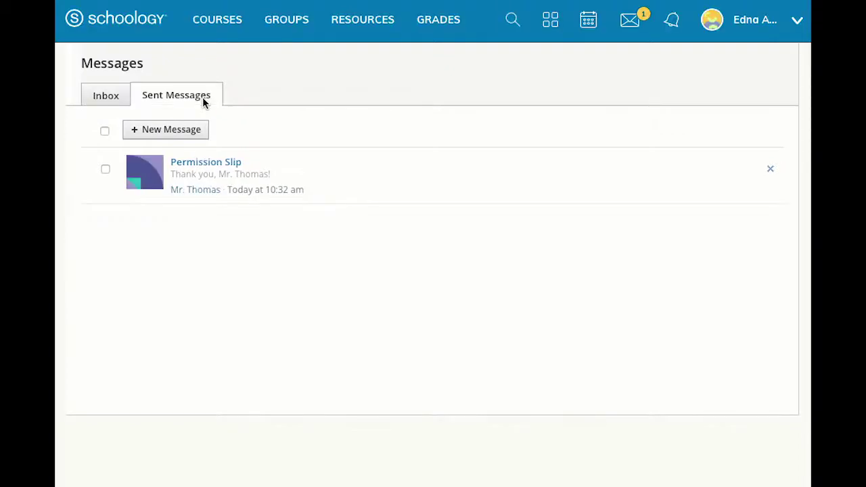
pyautogui.click(214, 167)
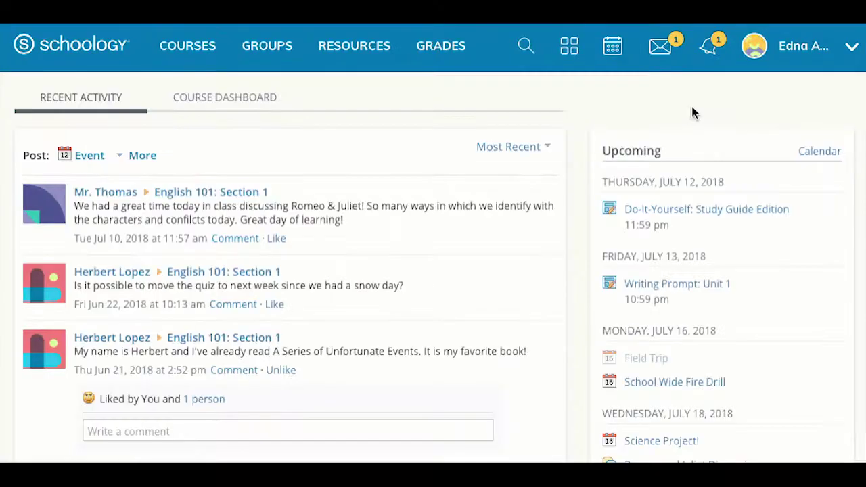
# - Open the list of recent notifications
pyautogui.click(708, 53)
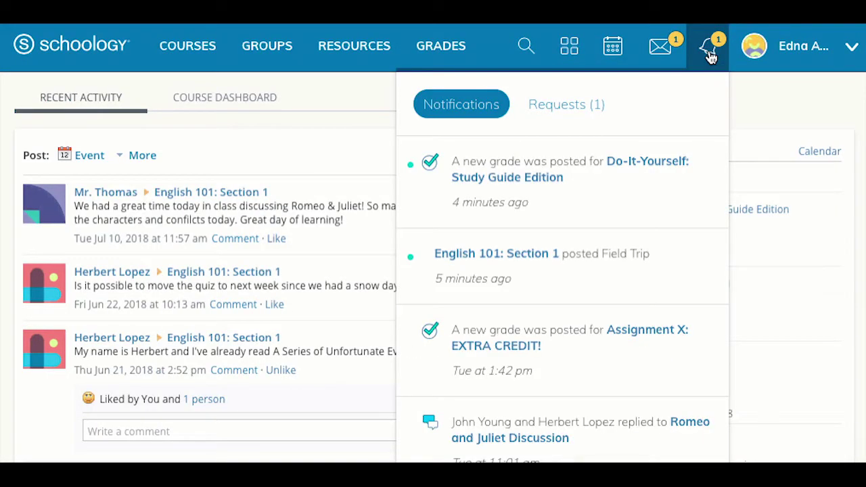
# - Open the graded Do-It-Yourself: Study Guide Edition assignment from its notification and accept the Field Trip event invitation
pyautogui.click(668, 164)
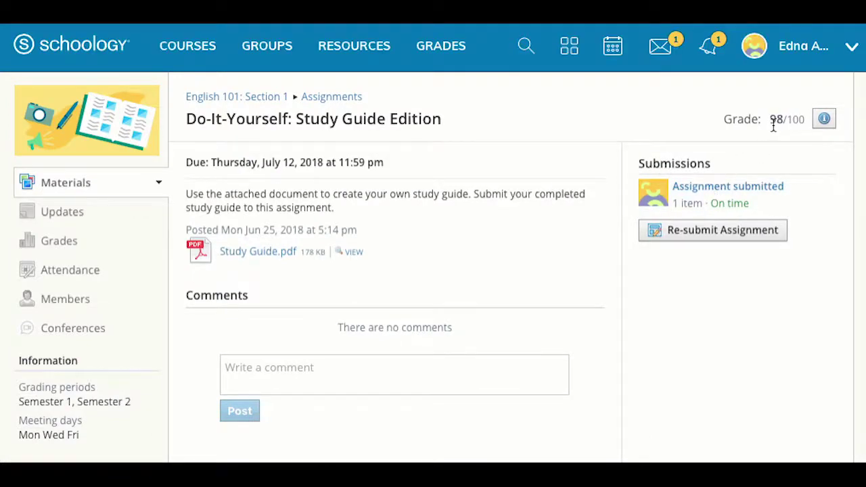
pyautogui.click(708, 57)
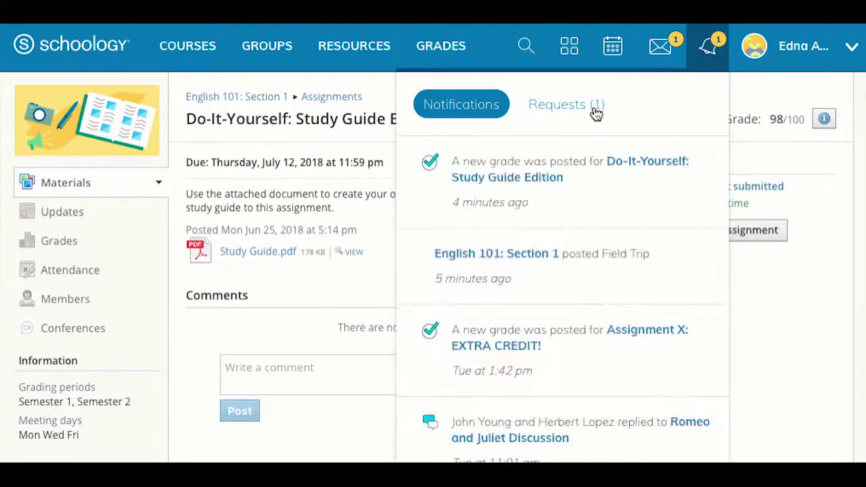
pyautogui.click(586, 112)
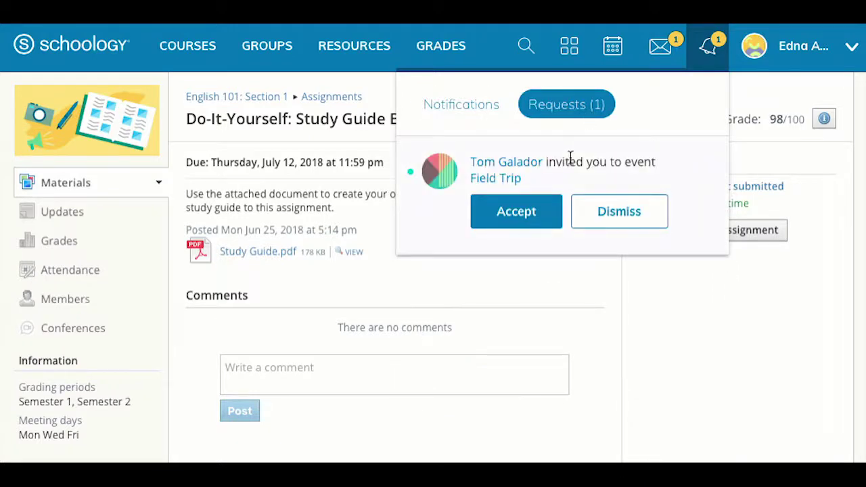
pyautogui.click(535, 213)
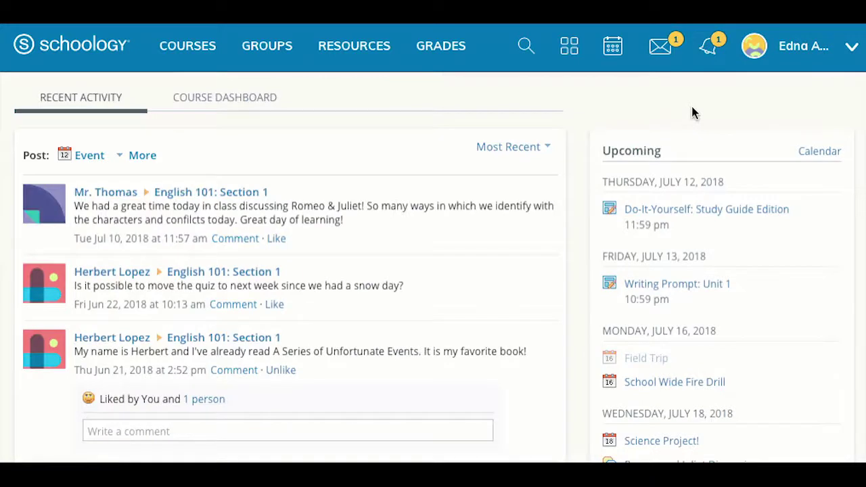
# - View the newly posted grade for Do-It-Yourself: Study Guide Edition through its notification
pyautogui.click(708, 51)
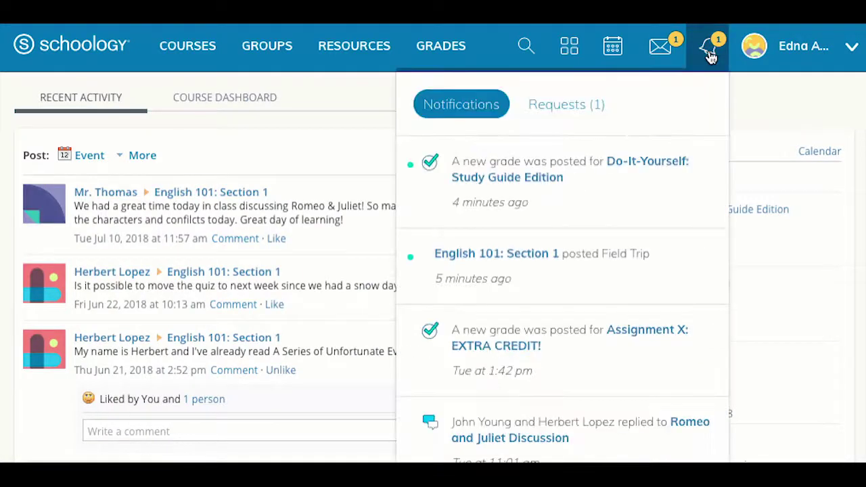
pyautogui.click(668, 160)
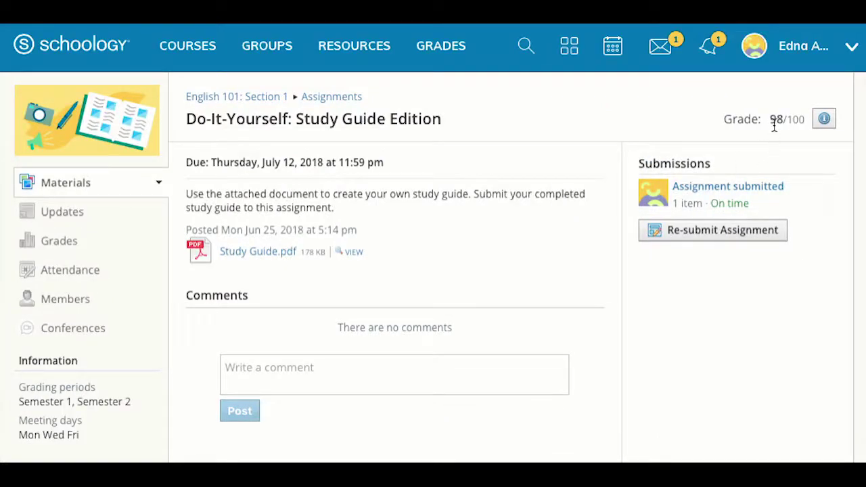
# - Accept the pending request inviting the student to the Field Trip event
pyautogui.click(708, 56)
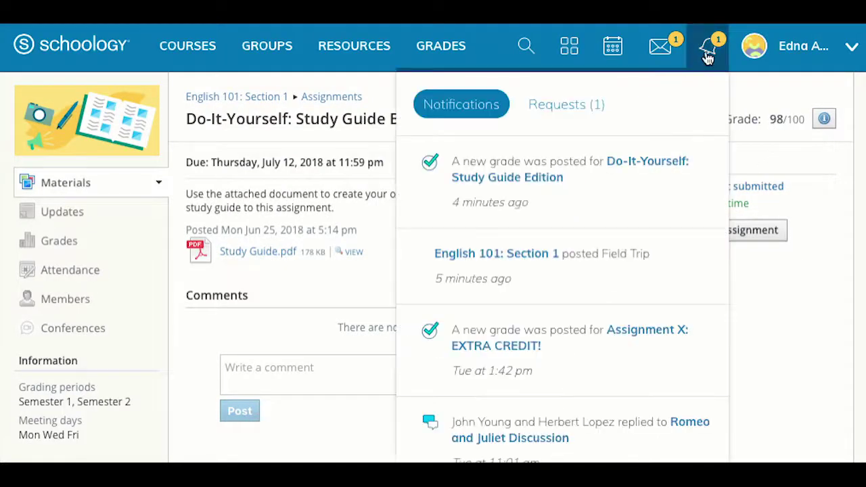
pyautogui.click(586, 111)
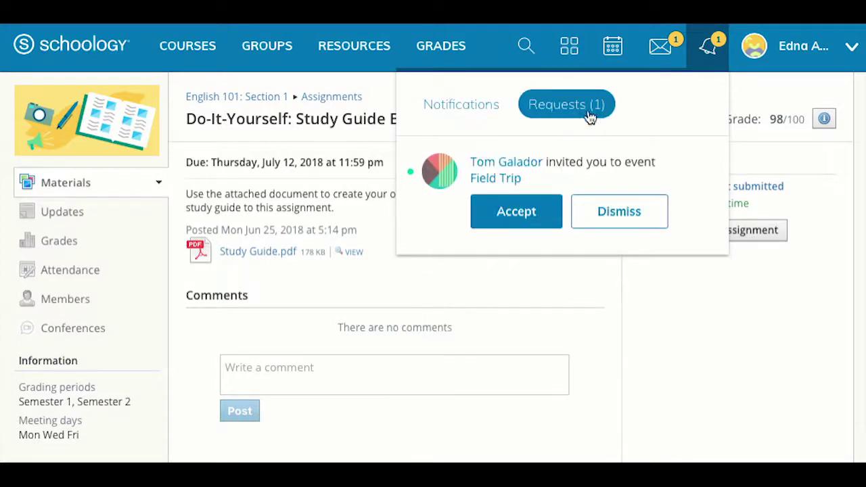
pyautogui.click(535, 219)
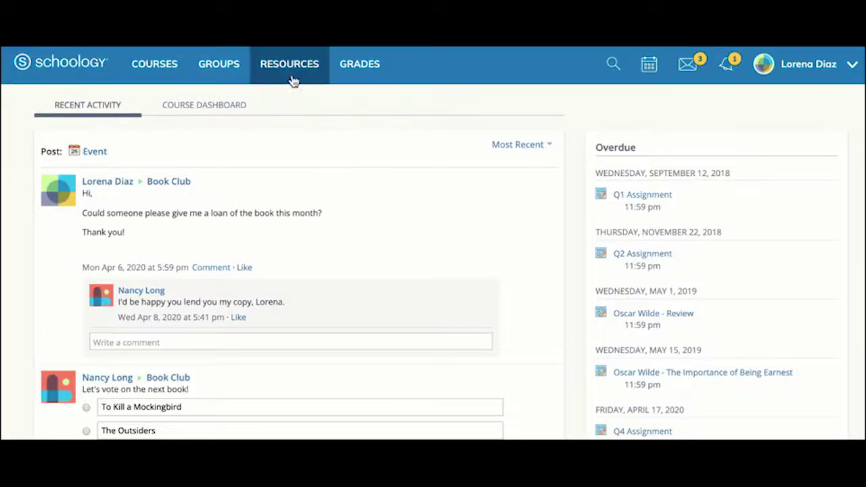
# - Look through the personal resources, the Book Club group resources and the resource apps
pyautogui.click(285, 68)
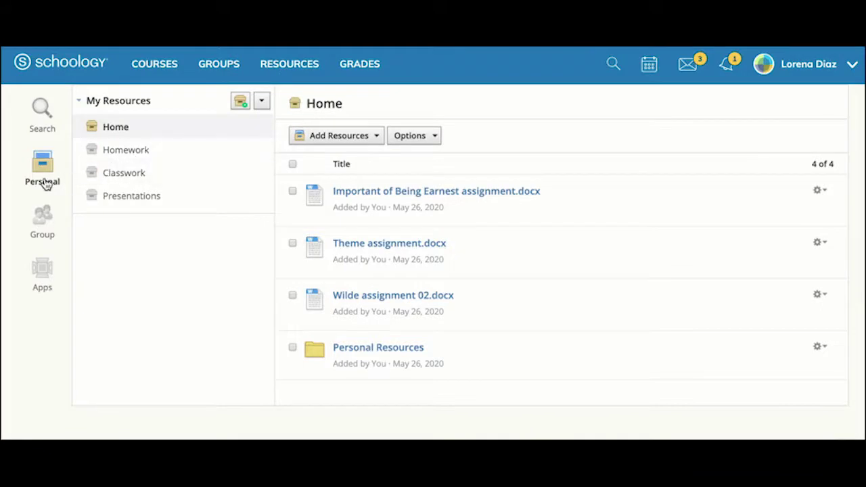
pyautogui.click(43, 228)
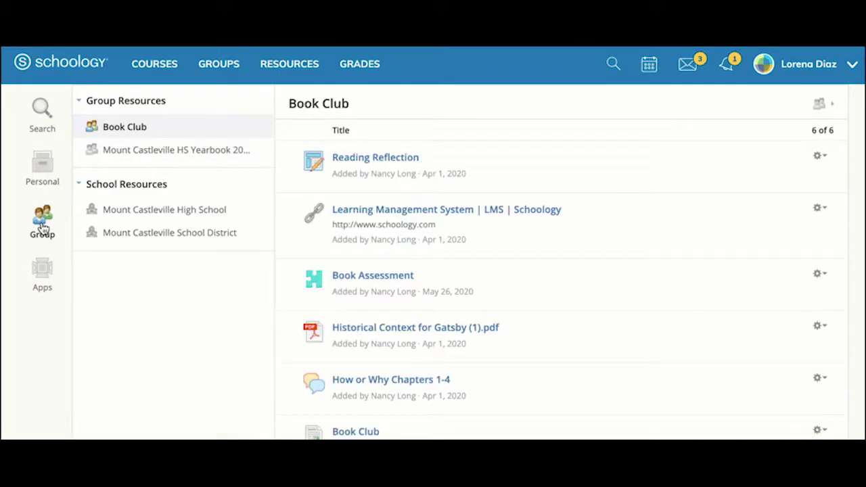
pyautogui.click(43, 273)
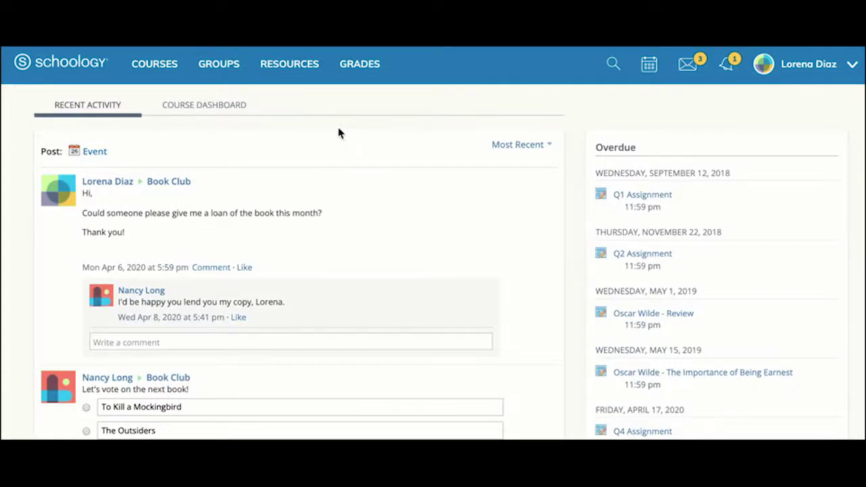
pyautogui.click(286, 68)
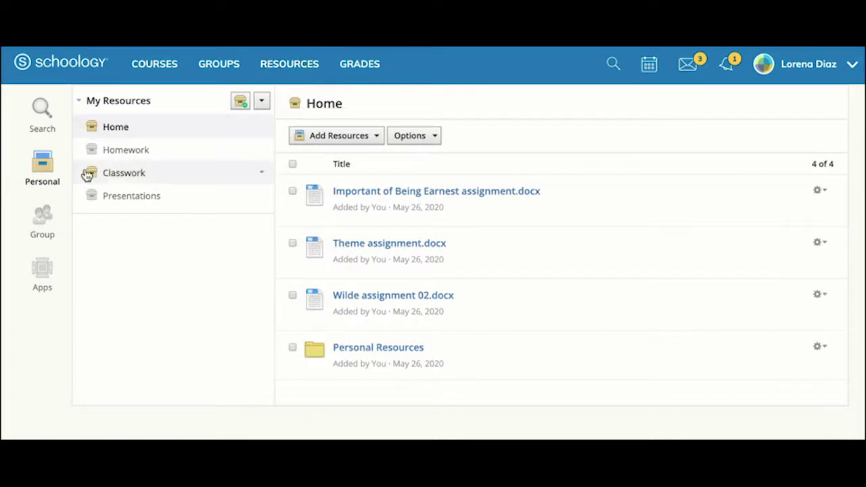
pyautogui.click(42, 229)
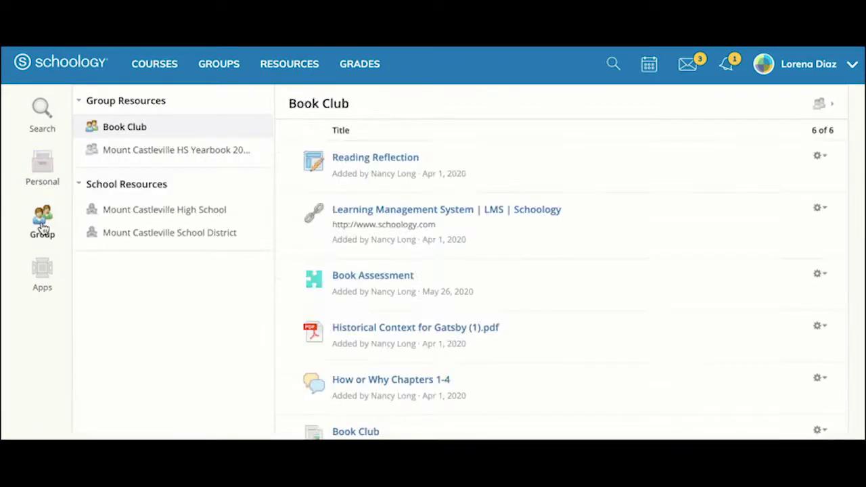
pyautogui.click(42, 274)
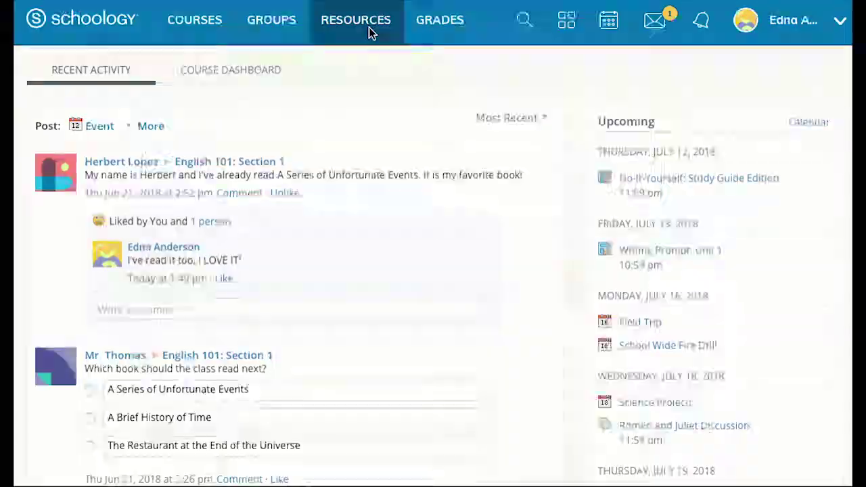
# - Install the Google Drive Resource App in the resource apps area
pyautogui.click(369, 27)
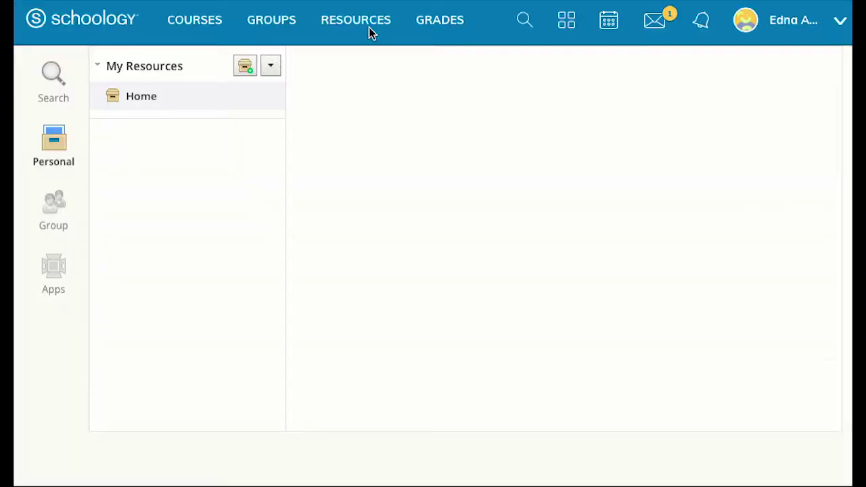
pyautogui.click(55, 265)
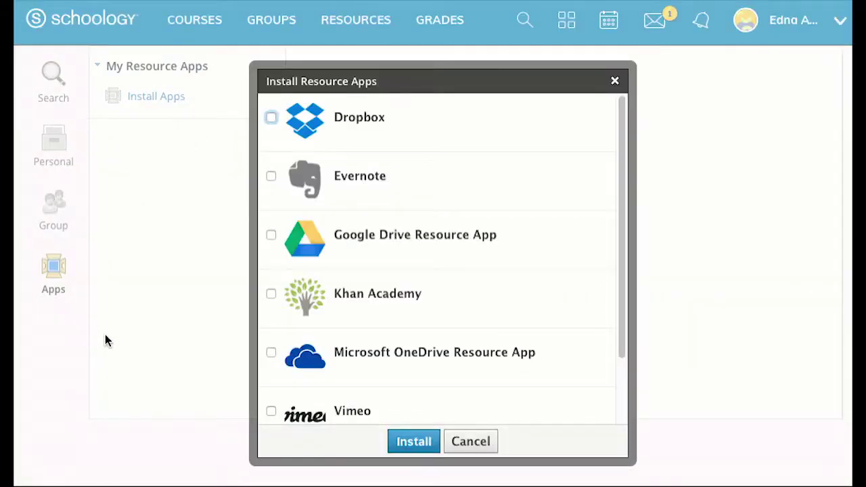
pyautogui.click(270, 236)
pyautogui.click(413, 441)
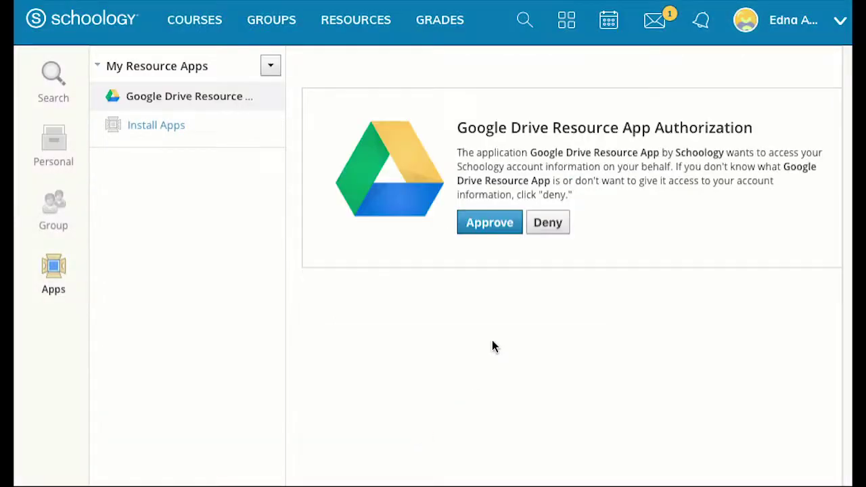
# - Approve the Google Drive Resource App's authorization and connect the Google account, allowing Schoology to access it
pyautogui.click(503, 230)
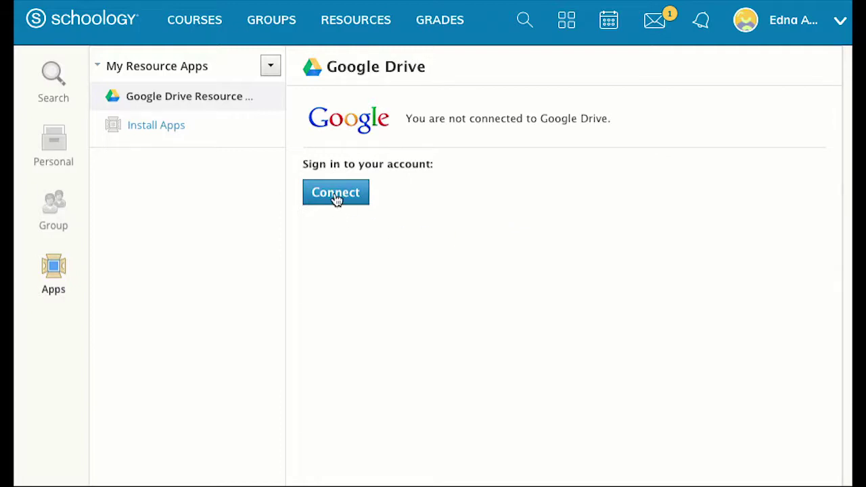
pyautogui.click(336, 195)
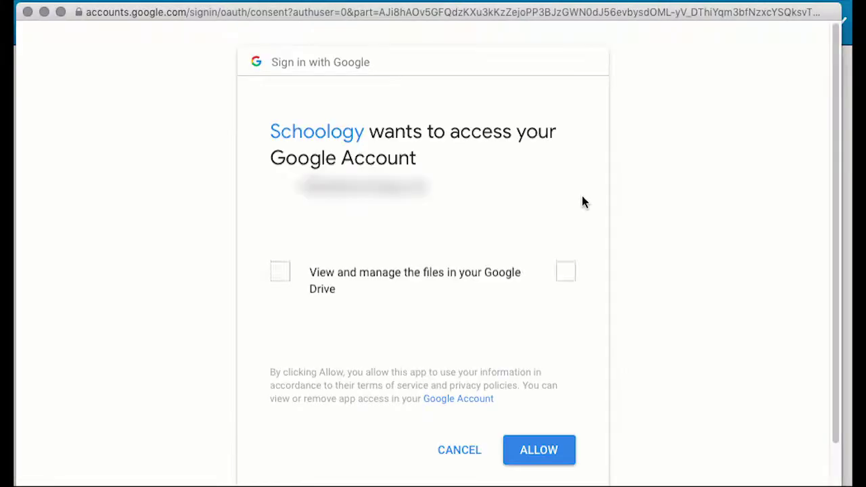
pyautogui.click(545, 451)
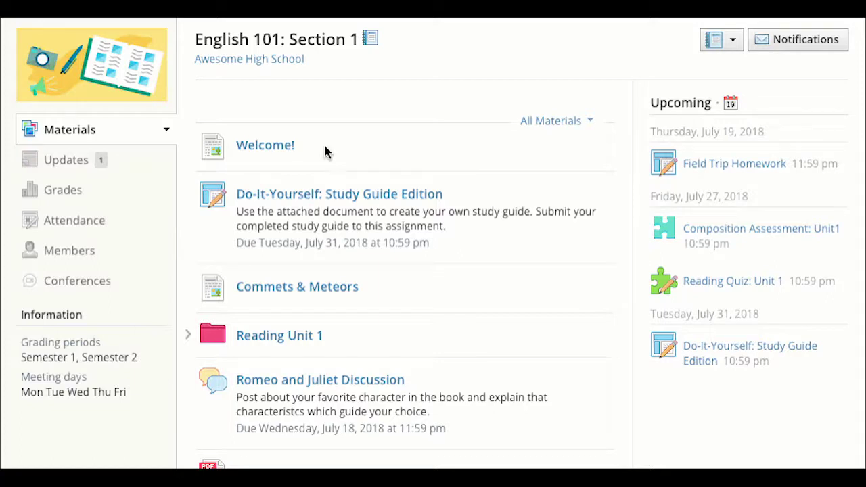
# - Open the Welcome! page in English 101: Section 1 and read the course description and learning outcomes
pyautogui.click(257, 145)
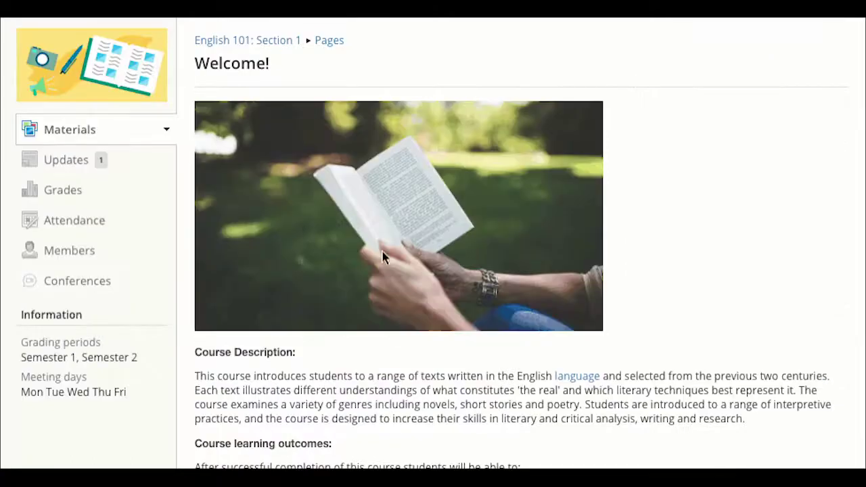
pyautogui.scroll(-2, 422, 254)
pyautogui.scroll(-2, 421, 254)
pyautogui.scroll(-2, 421, 254)
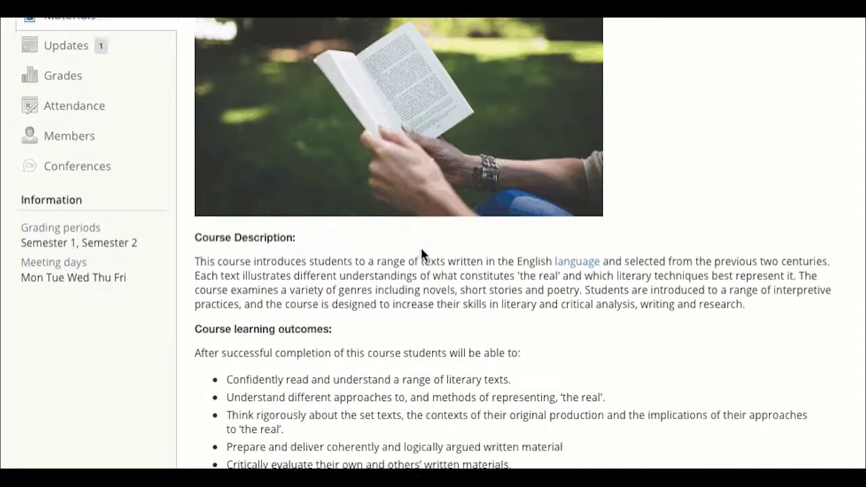
pyautogui.scroll(-1, 422, 254)
pyautogui.scroll(-1, 422, 254)
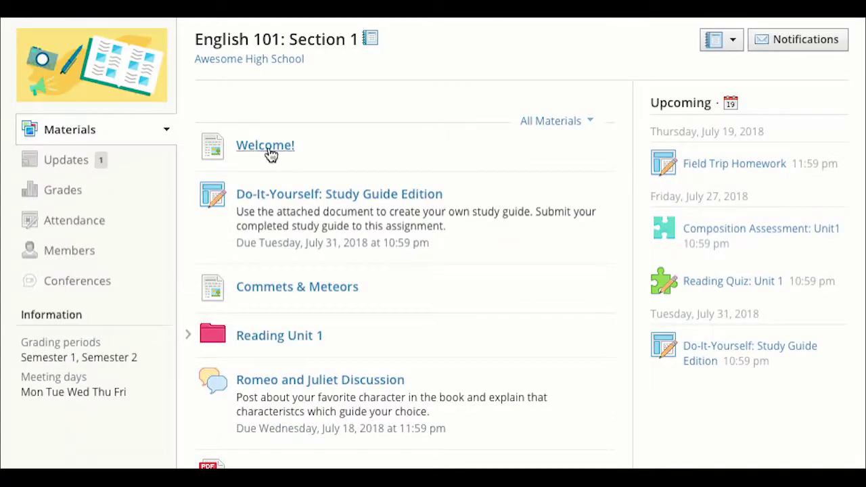
# - Reopen the Welcome! page and review its content through to the attached English101Syllabus.pdf
pyautogui.click(257, 147)
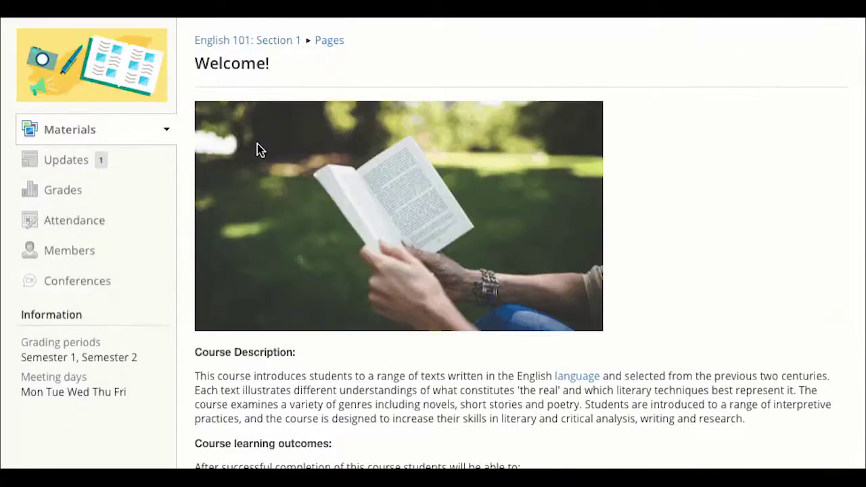
pyautogui.scroll(-3, 422, 254)
pyautogui.scroll(-4, 421, 254)
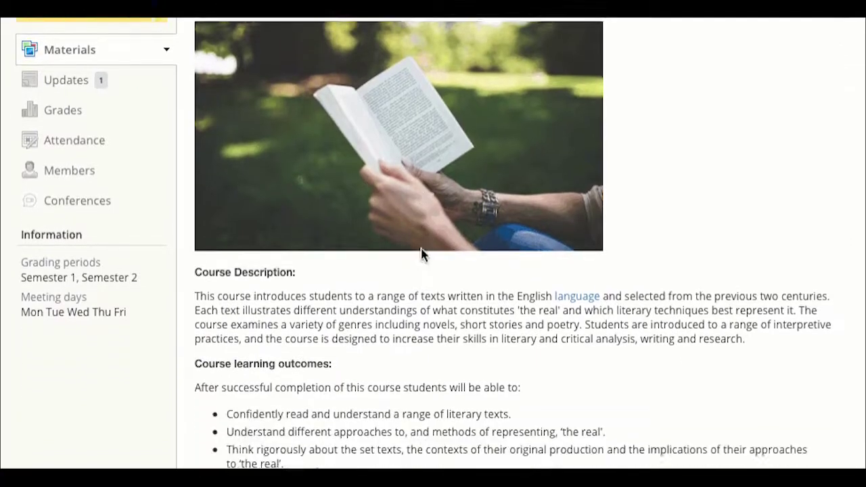
pyautogui.scroll(-1, 421, 250)
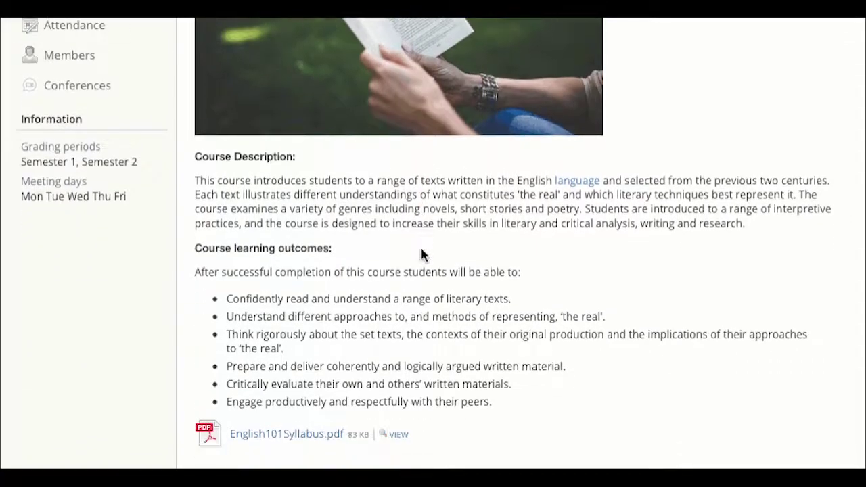
pyautogui.scroll(-1, 421, 255)
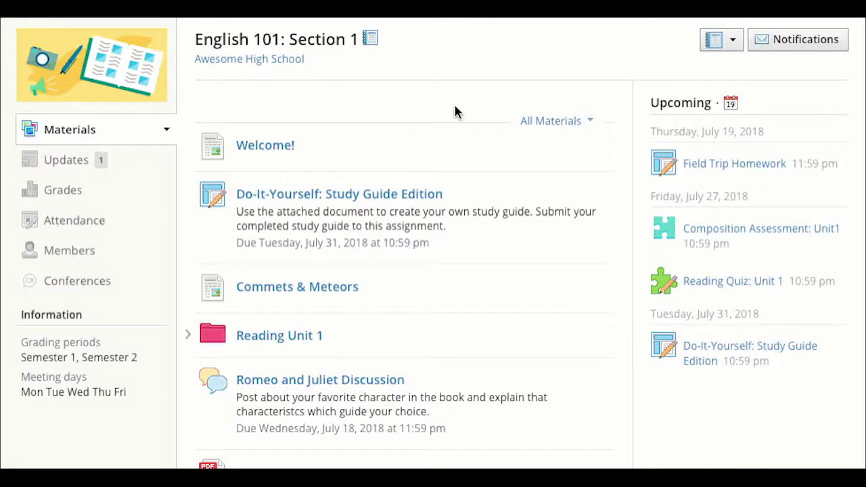
pyautogui.click(257, 146)
pyautogui.scroll(-1, 421, 248)
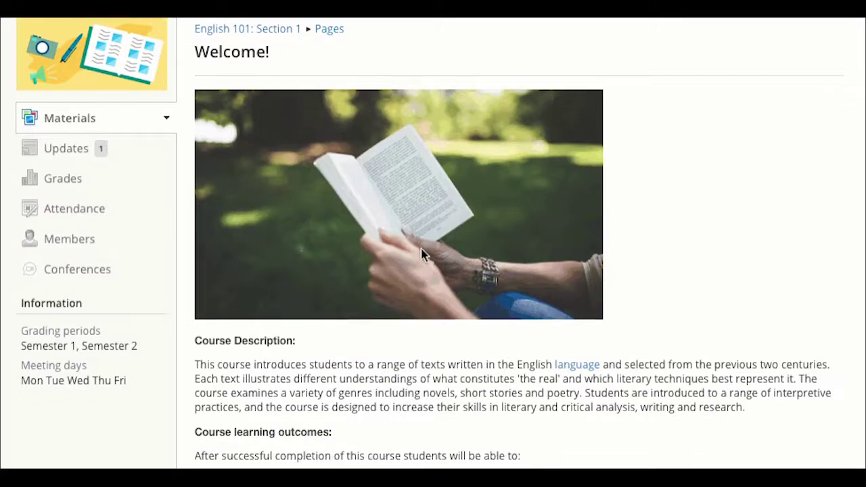
pyautogui.scroll(-3, 421, 249)
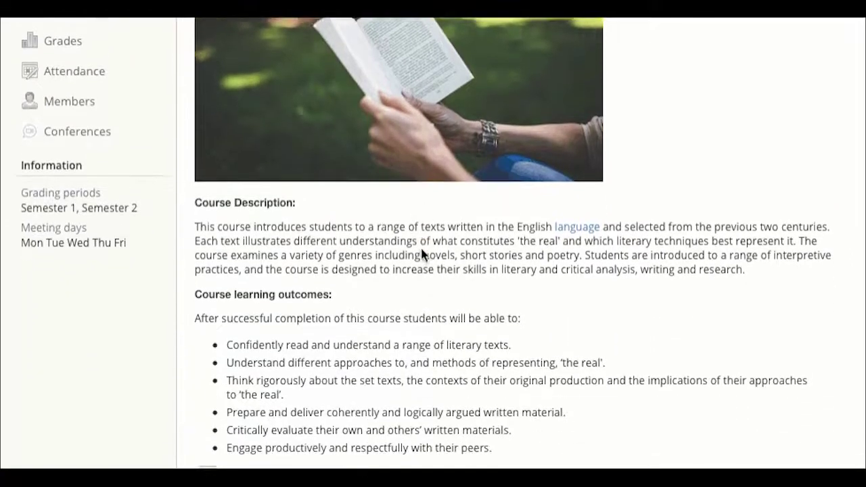
pyautogui.scroll(-2, 421, 253)
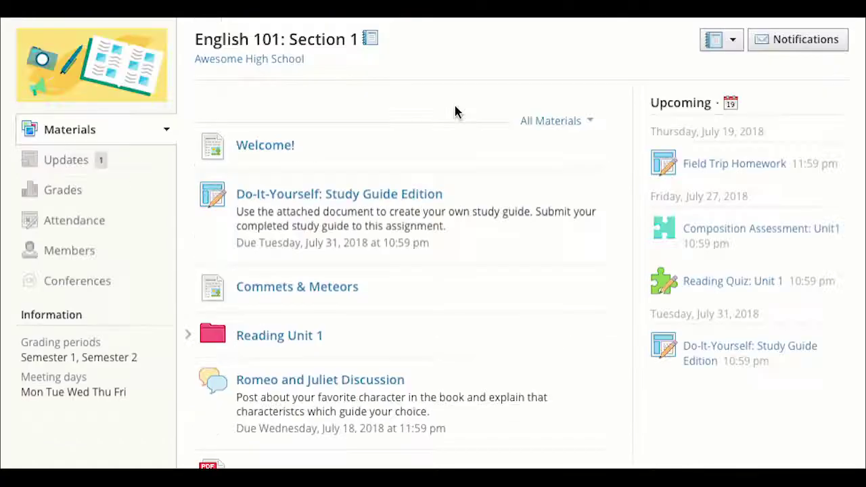
pyautogui.click(257, 145)
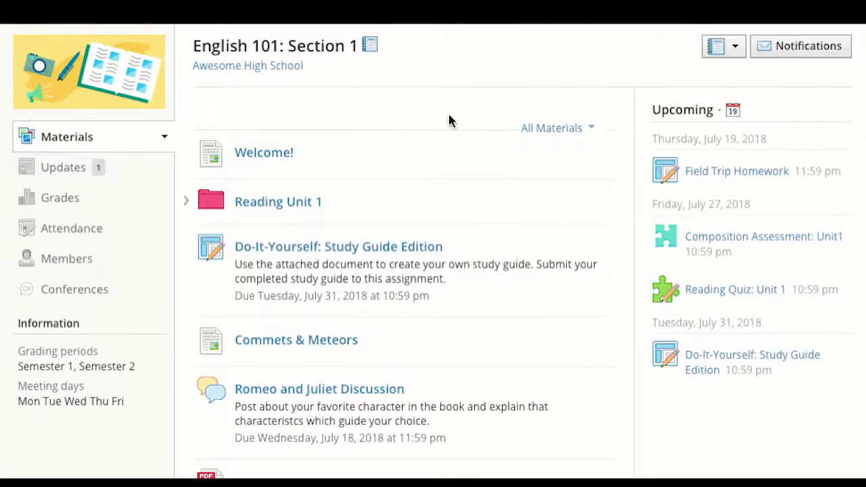
# - Expand the Reading Unit 1 folder within the course materials and view the folder's contents
pyautogui.click(187, 206)
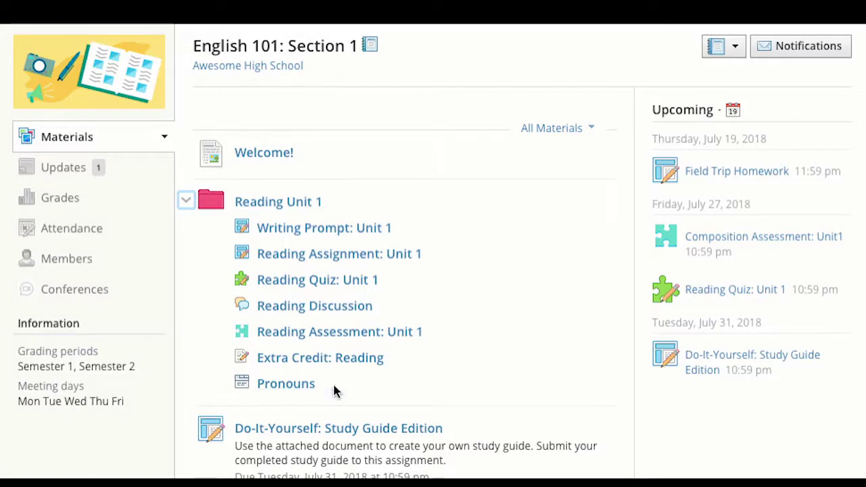
pyautogui.click(282, 203)
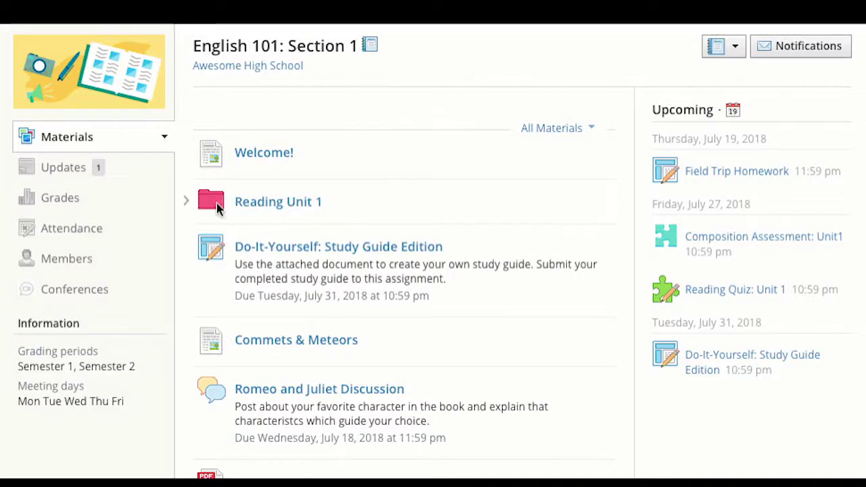
pyautogui.click(188, 205)
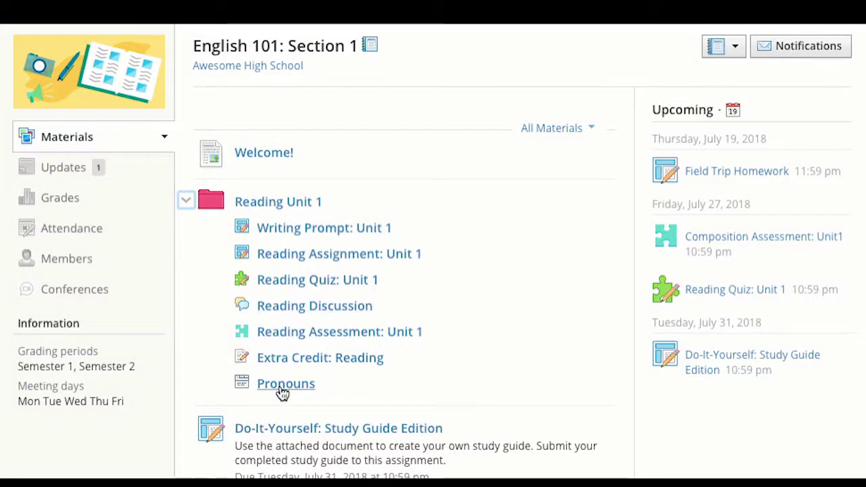
# - Collapse the Reading Unit 1 folder and open Romeo_Juliet_Packet.pdf from the English 101 course materials
pyautogui.click(283, 203)
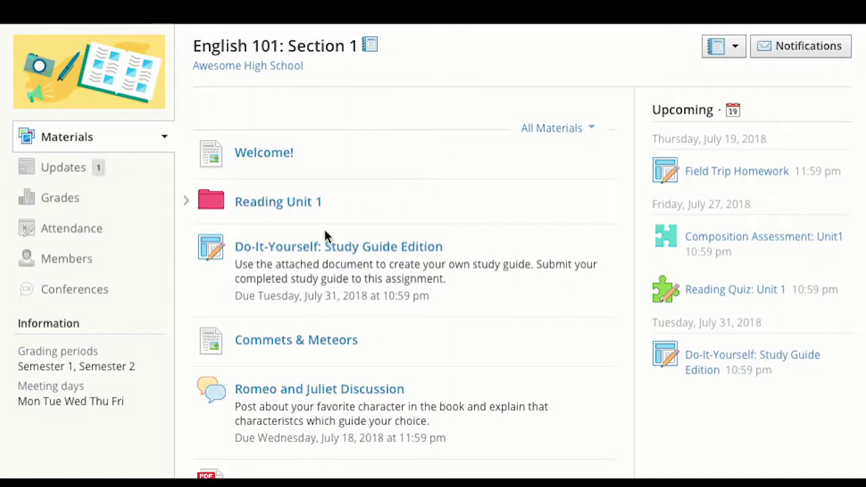
pyautogui.click(187, 203)
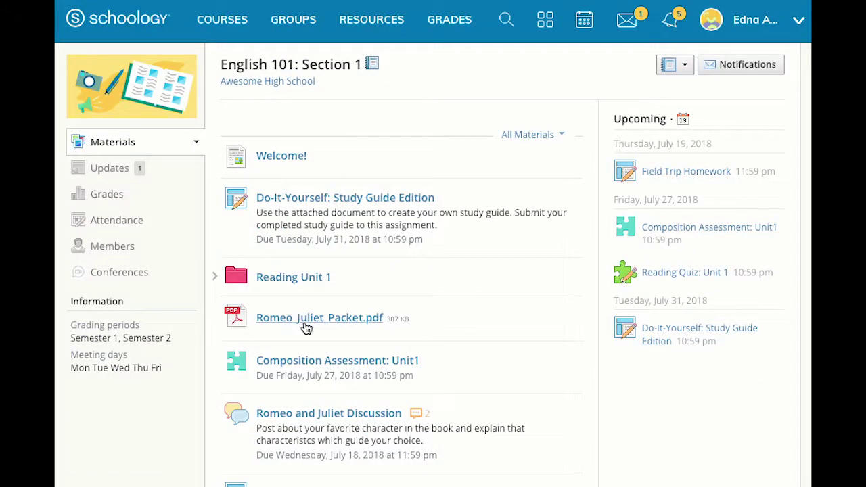
pyautogui.click(306, 328)
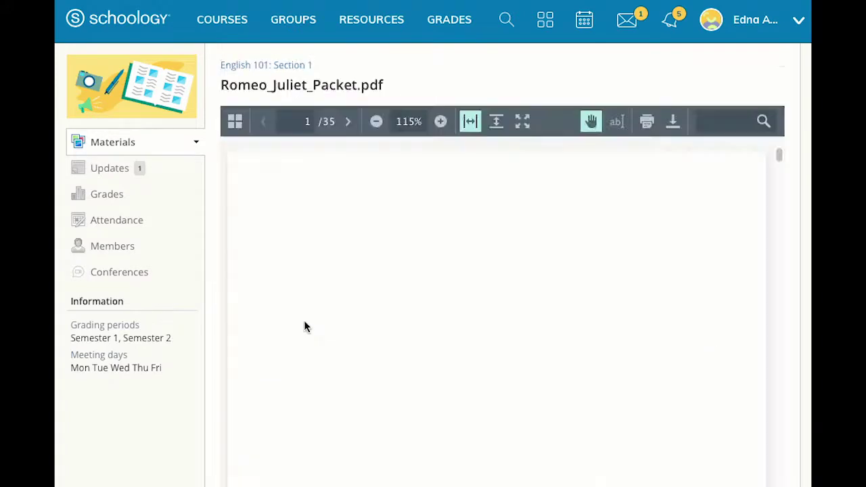
pyautogui.scroll(-2, 304, 322)
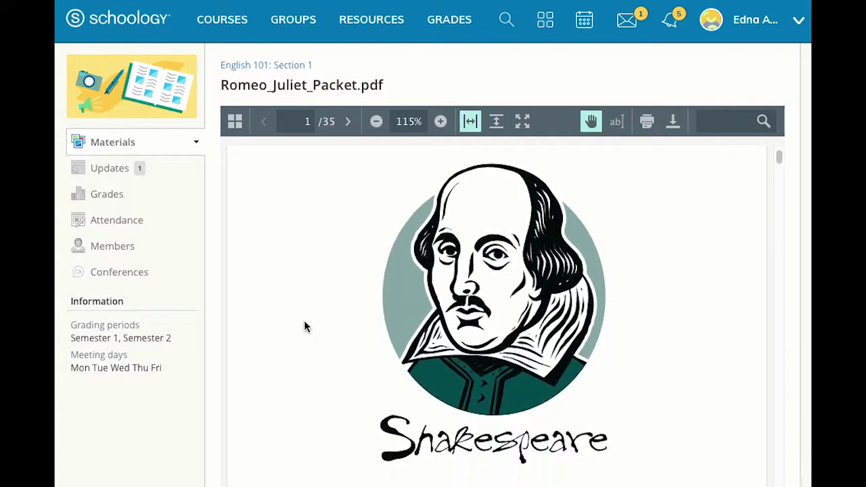
# - Browse the packet's pages 2 to 5 using page thumbnails, and hide the thumbnails once on page 5
pyautogui.click(235, 124)
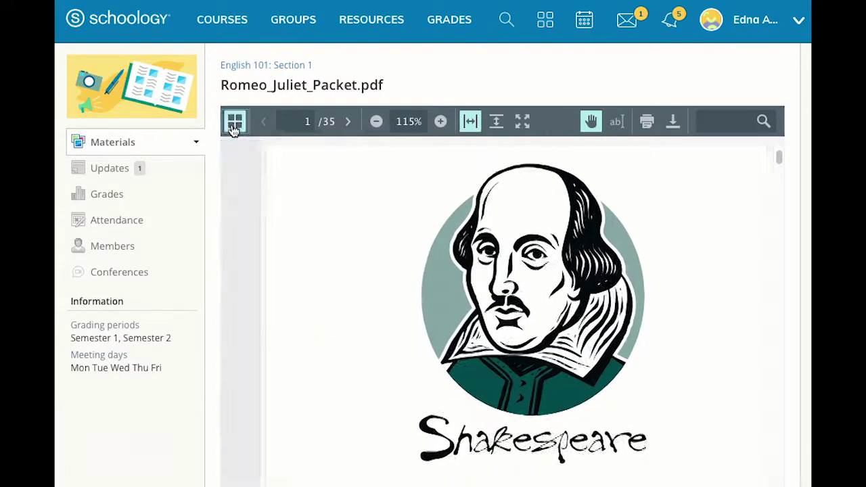
pyautogui.click(271, 324)
pyautogui.scroll(-2, 269, 406)
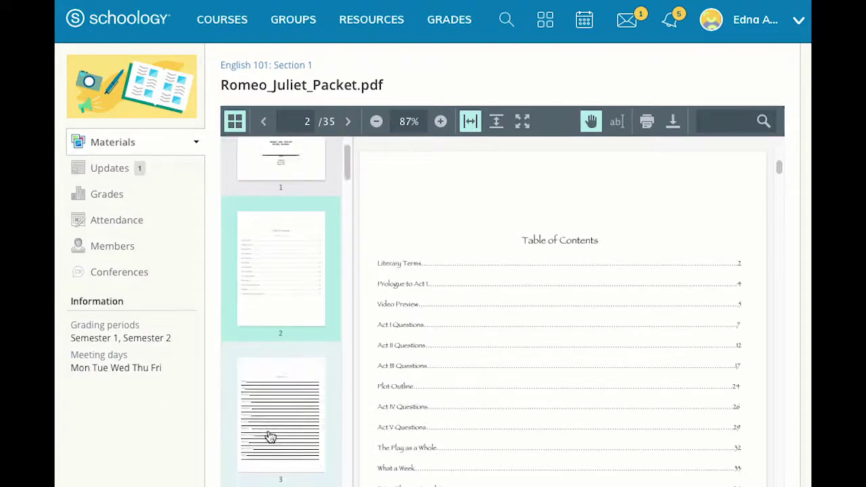
pyautogui.click(273, 390)
pyautogui.scroll(-3, 274, 379)
pyautogui.click(275, 303)
pyautogui.scroll(-1, 274, 310)
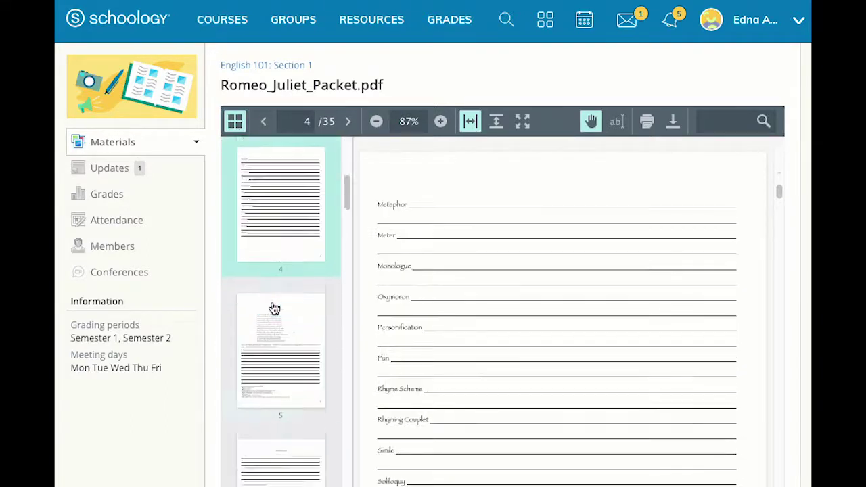
pyautogui.click(274, 330)
pyautogui.click(235, 121)
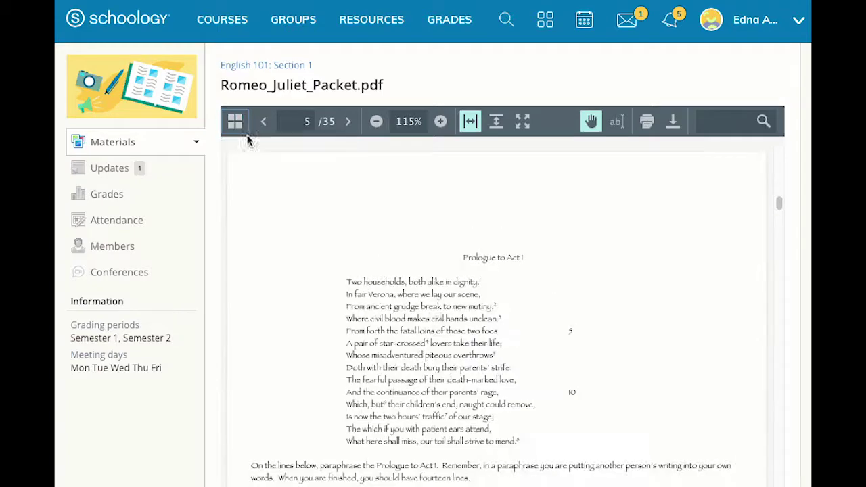
# - Page forward from page 5 to page 7 of the packet and return to page 5
pyautogui.click(348, 127)
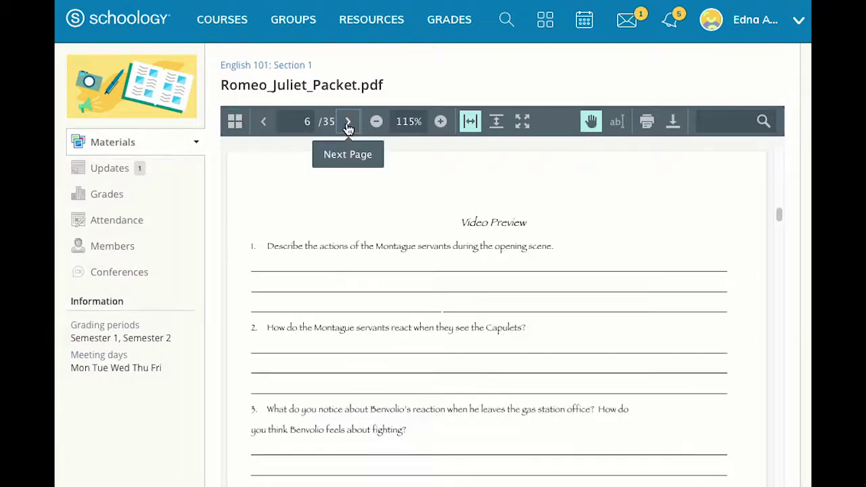
pyautogui.click(348, 128)
pyautogui.click(263, 125)
pyautogui.click(264, 130)
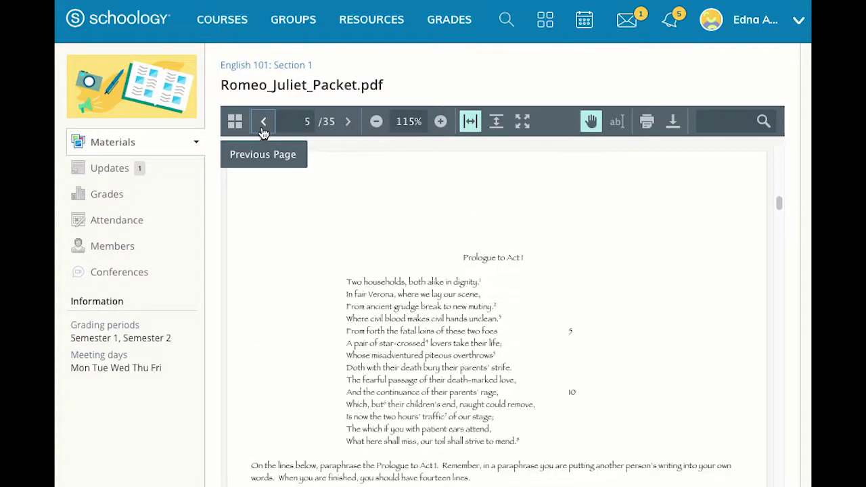
# - Zoom page 5 in to 165% and back to 115%, and try the fit-to-width and fit-to-height views
pyautogui.click(440, 122)
pyautogui.click(440, 123)
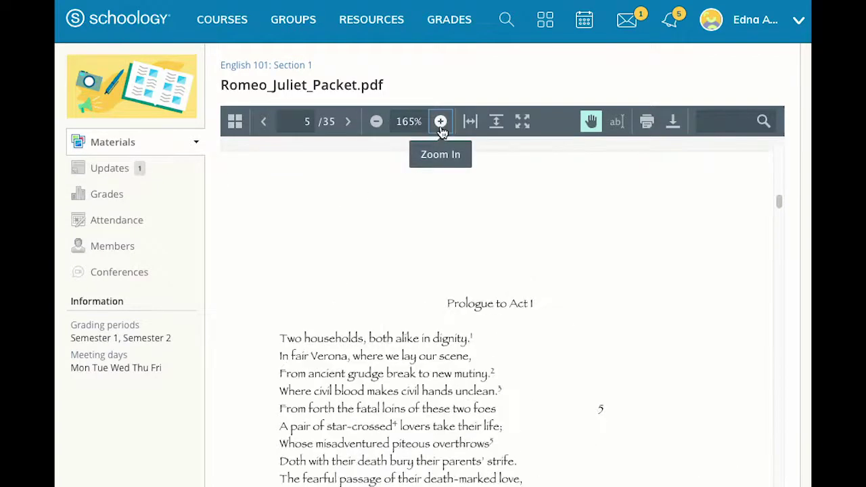
pyautogui.click(377, 124)
pyautogui.click(378, 128)
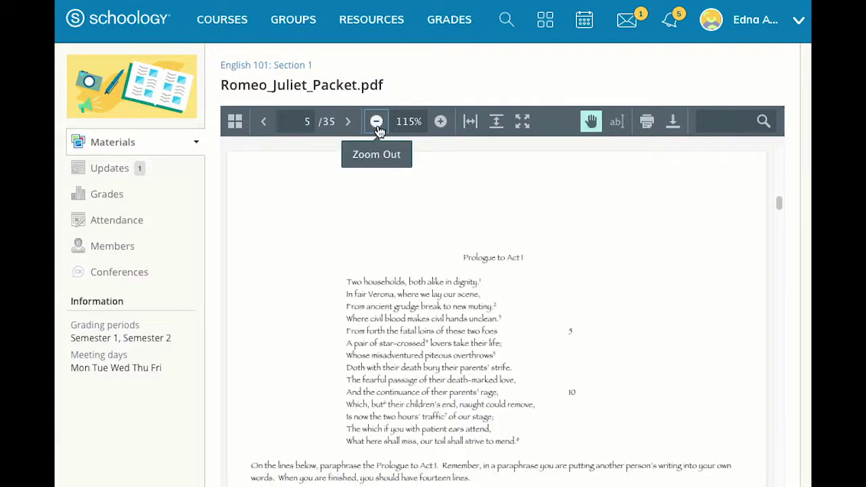
pyautogui.click(471, 130)
pyautogui.click(496, 130)
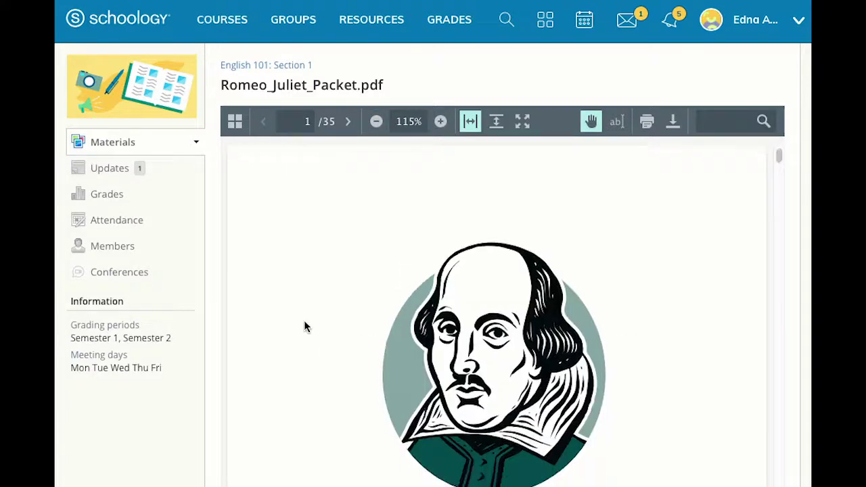
# - From the packet's cover page, step through the page thumbnails again to the Prologue to Act I and hide them
pyautogui.scroll(-1, 303, 327)
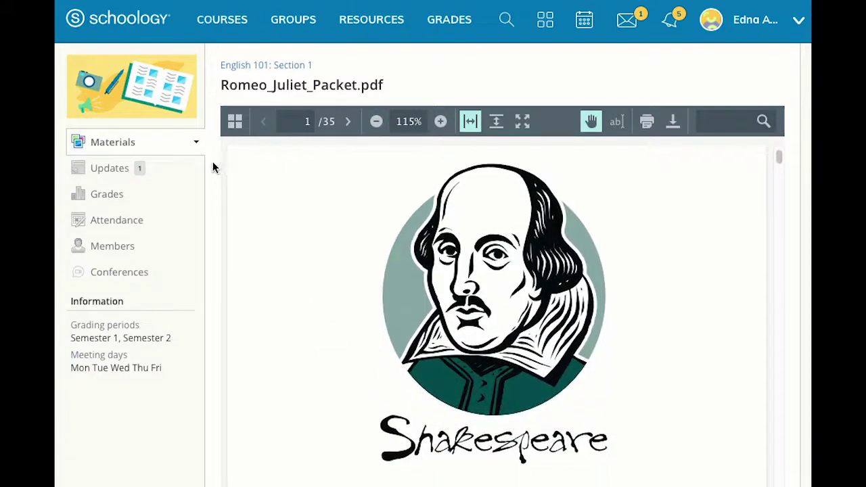
pyautogui.click(234, 124)
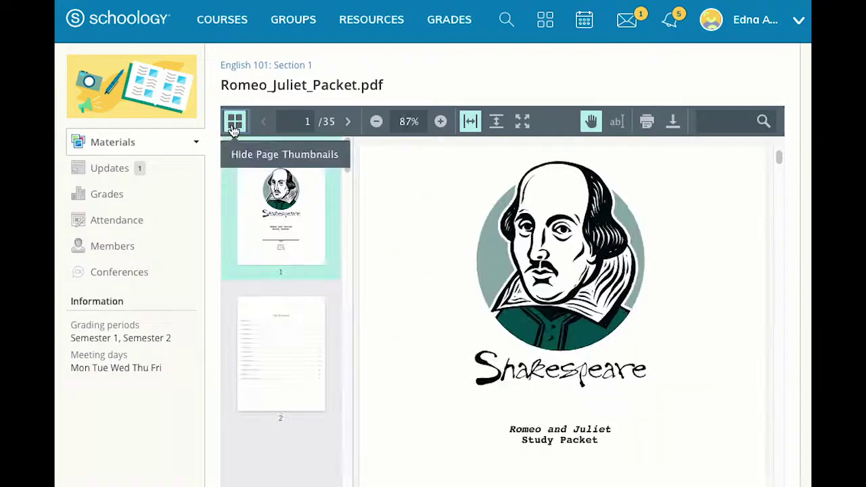
pyautogui.click(268, 325)
pyautogui.scroll(-3, 271, 406)
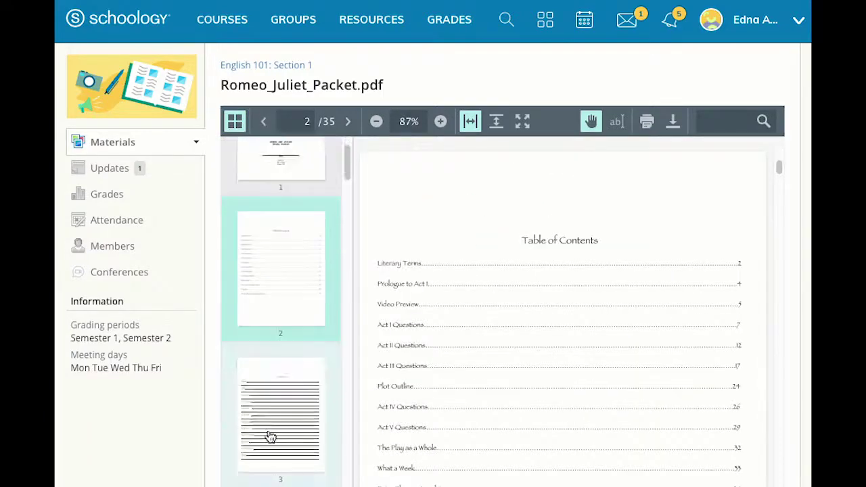
pyautogui.click(273, 390)
pyautogui.scroll(-3, 275, 379)
pyautogui.click(275, 306)
pyautogui.click(275, 330)
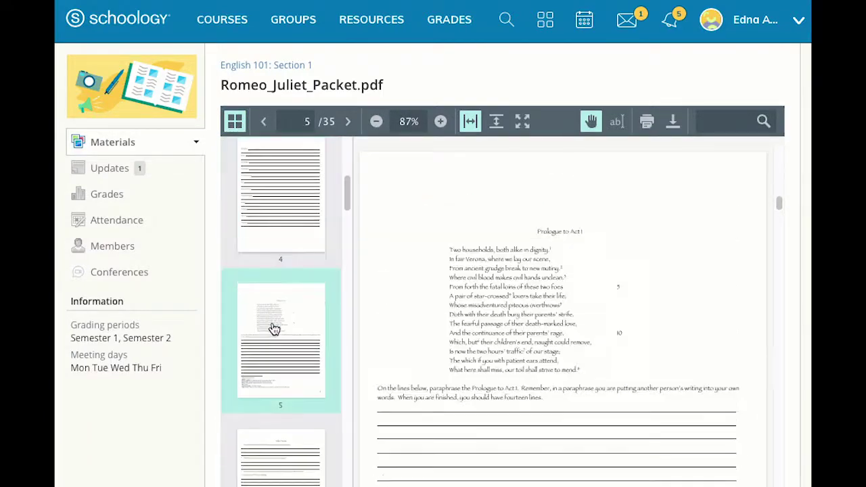
pyautogui.click(234, 122)
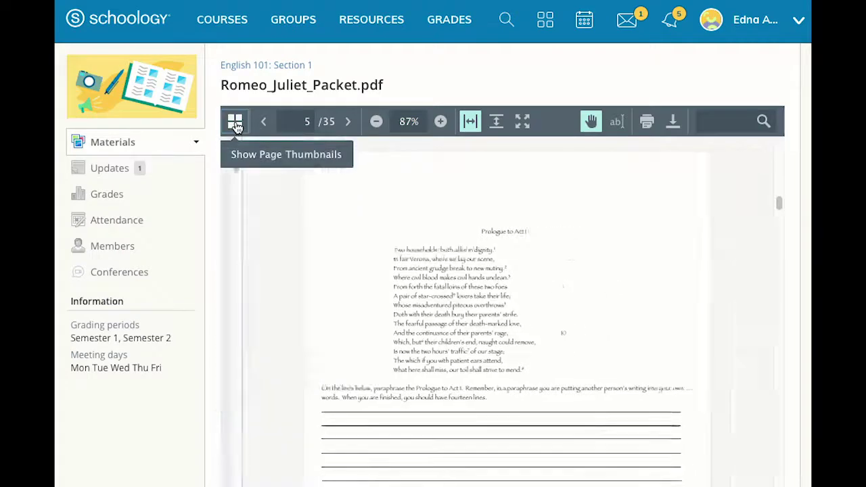
# - Advance two pages past the Prologue to Act I and go back to it
pyautogui.click(348, 128)
pyautogui.click(349, 128)
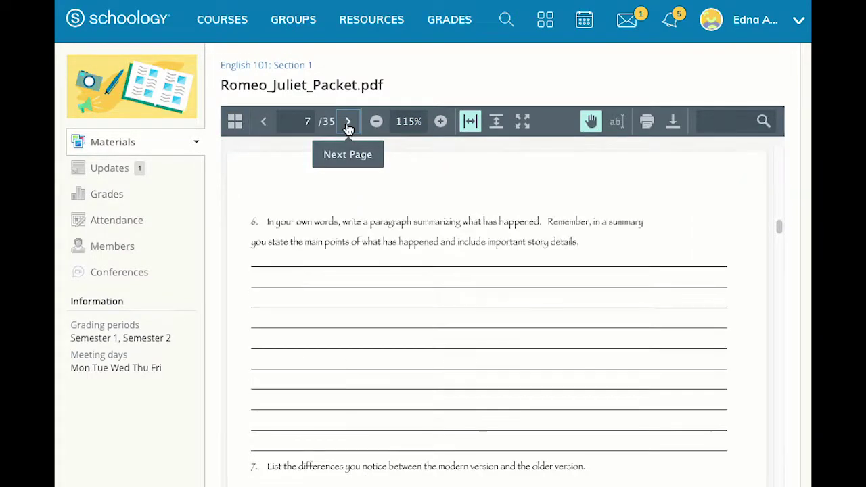
pyautogui.click(262, 130)
pyautogui.click(263, 131)
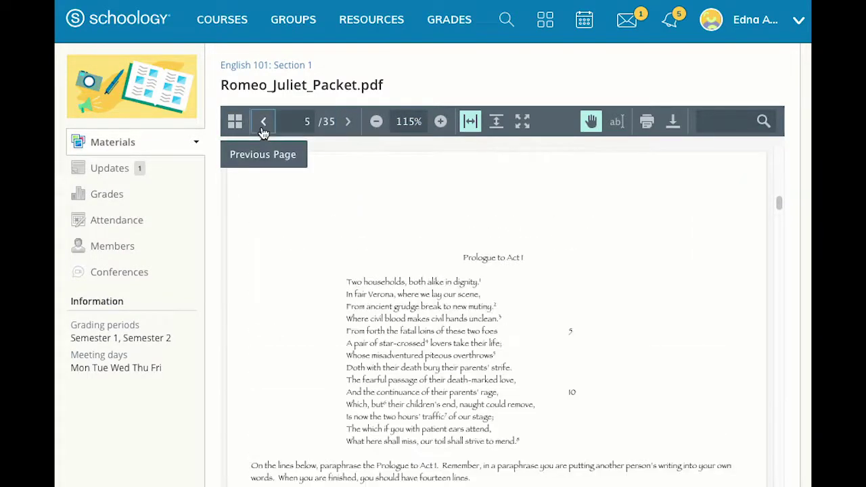
# - Enlarge the Prologue page twice, reduce it back to 115% and fit the page to the viewer's height
pyautogui.click(441, 123)
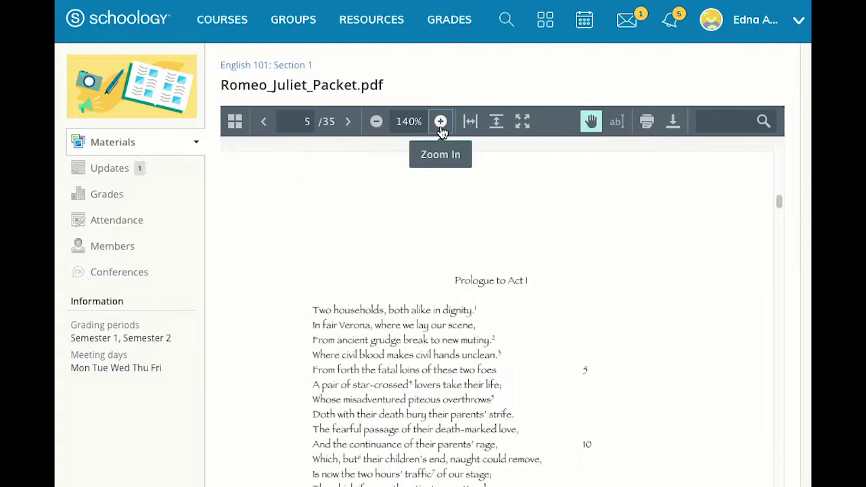
pyautogui.click(440, 124)
pyautogui.click(377, 124)
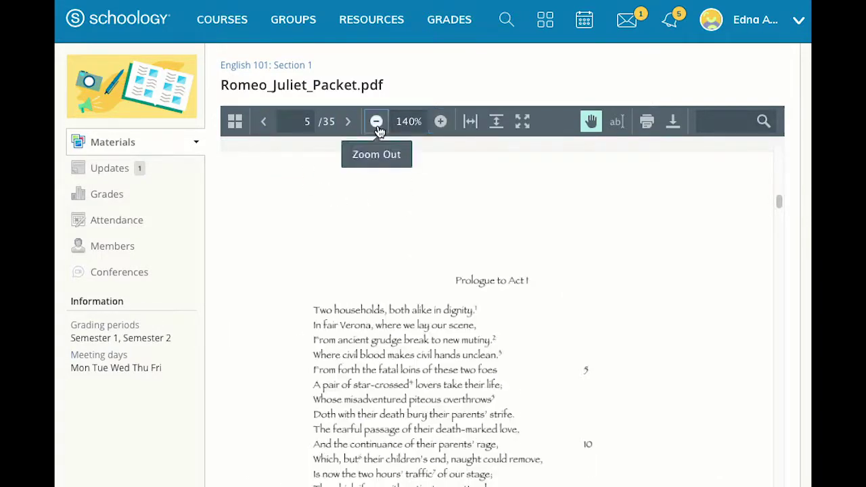
pyautogui.click(377, 125)
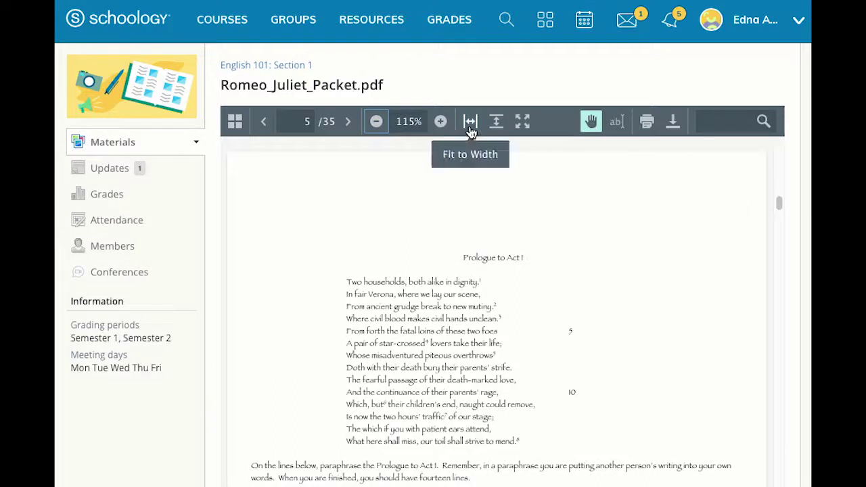
pyautogui.click(496, 129)
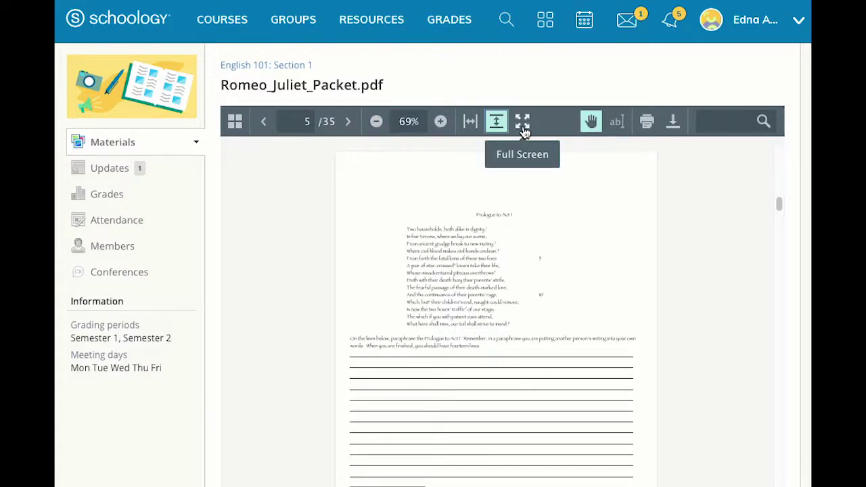
# - Pan page 5 slightly downward and select the first seven lines of the Prologue to Act I as text
pyautogui.click(591, 123)
pyautogui.moveTo(571, 191); pyautogui.dragTo(568, 226)
pyautogui.click(617, 122)
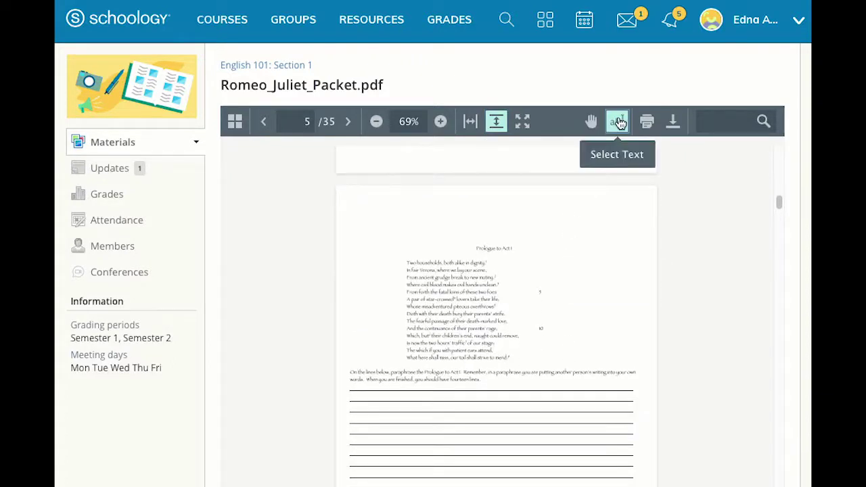
pyautogui.moveTo(407, 262); pyautogui.dragTo(498, 309)
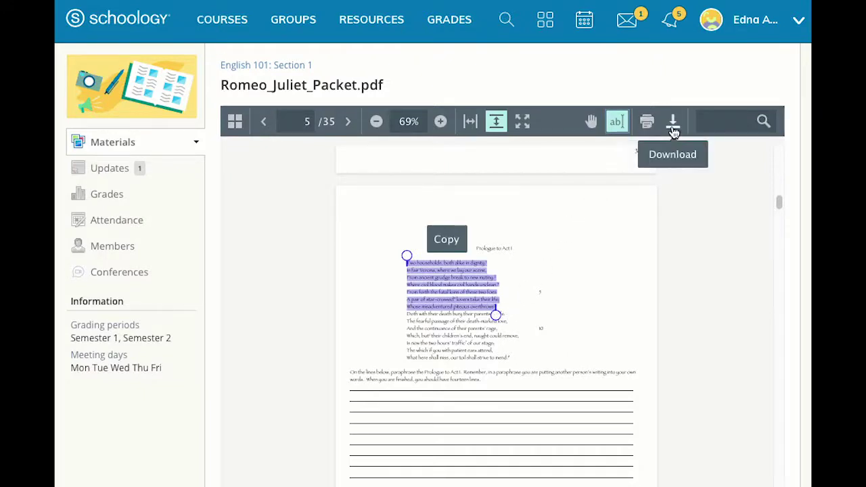
# - Activate the text search within Romeo_Juliet_Packet.pdf
pyautogui.click(718, 124)
pyautogui.write('Search')
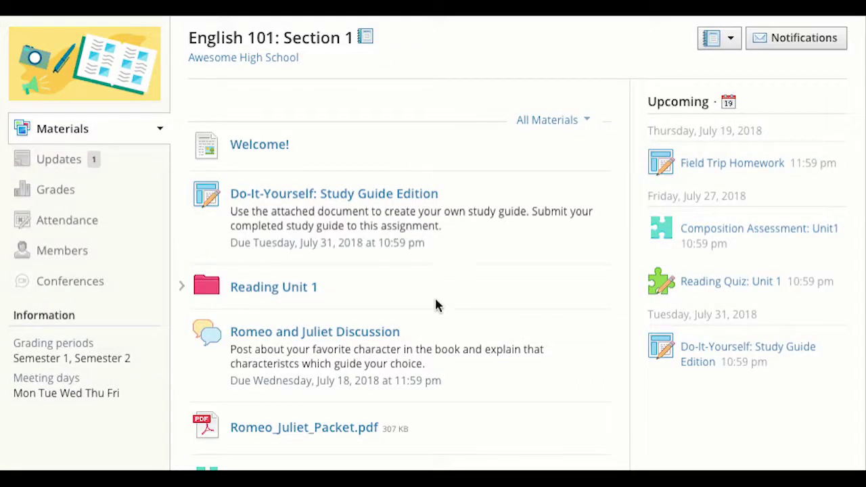
# - Open the Romeo and Juliet Discussion, start a new comment and view the classmates' posts below it
pyautogui.click(337, 335)
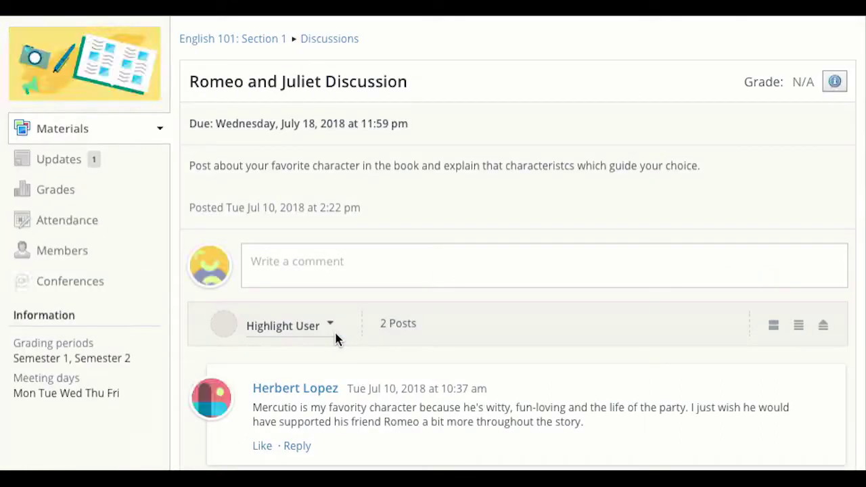
pyautogui.click(292, 275)
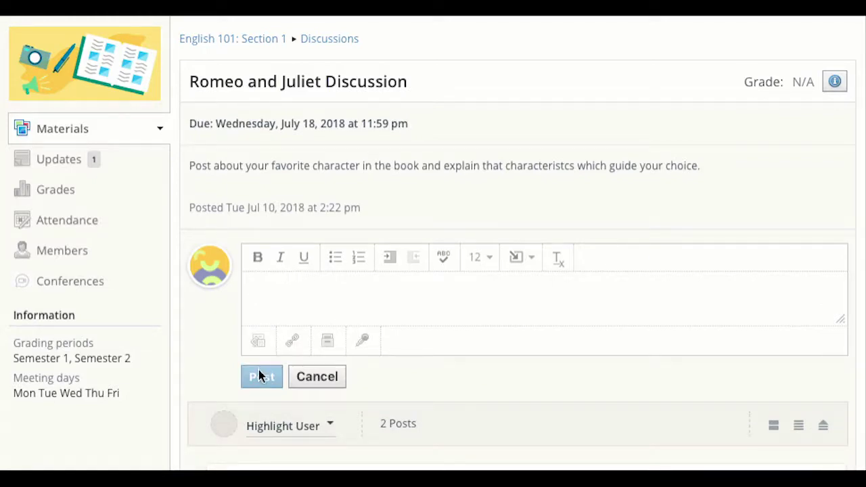
pyautogui.scroll(-5, 420, 400)
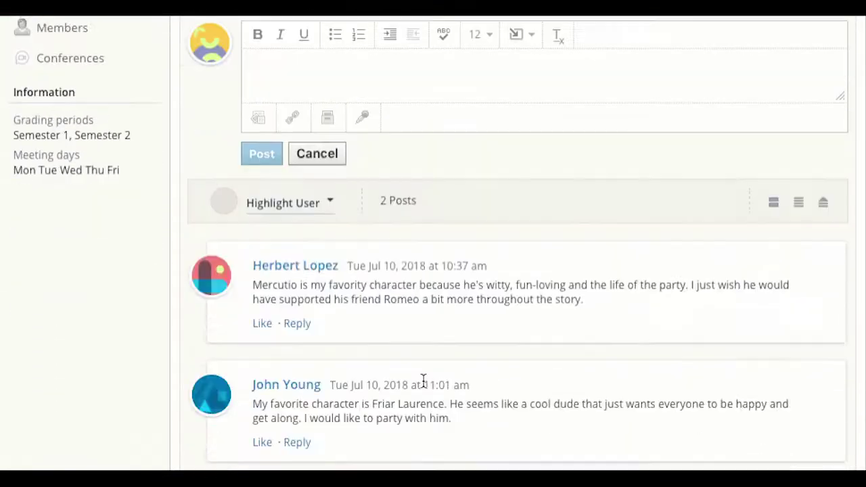
# - Like the classmate's post about Mercutio and start a reply to it
pyautogui.click(263, 323)
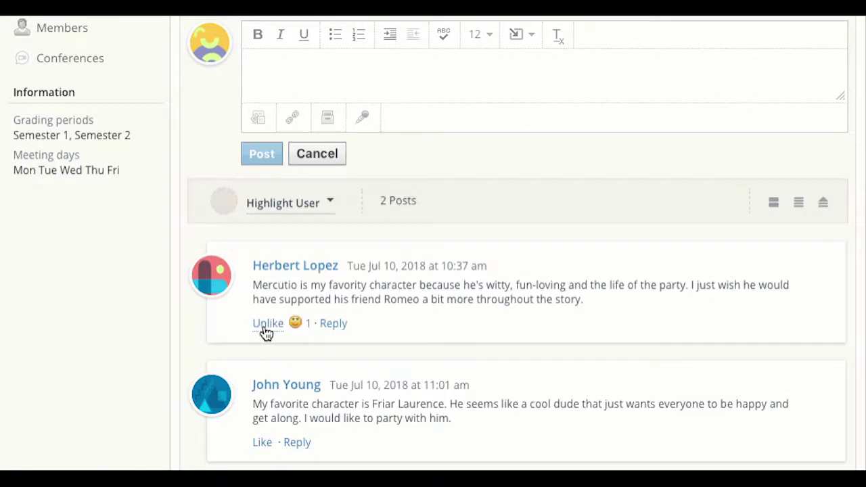
pyautogui.click(334, 324)
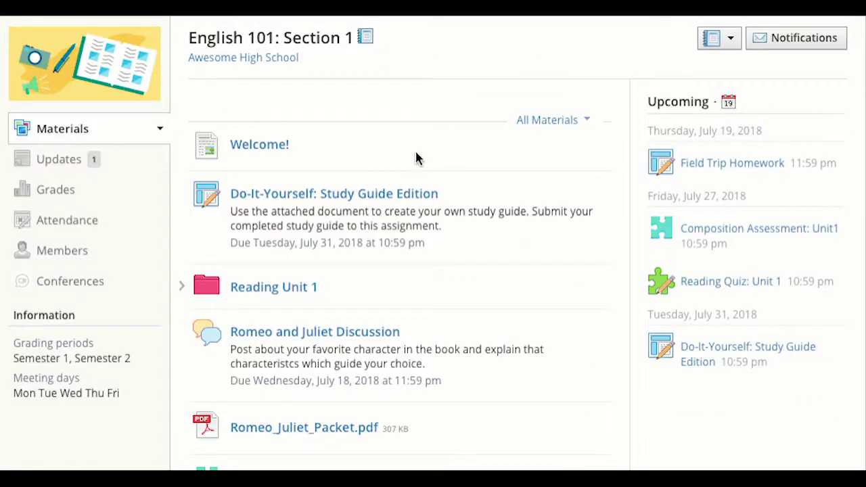
# - Open the Romeo and Juliet Discussion, start a new comment, and like and begin replying to the post about Mercutio
pyautogui.click(336, 332)
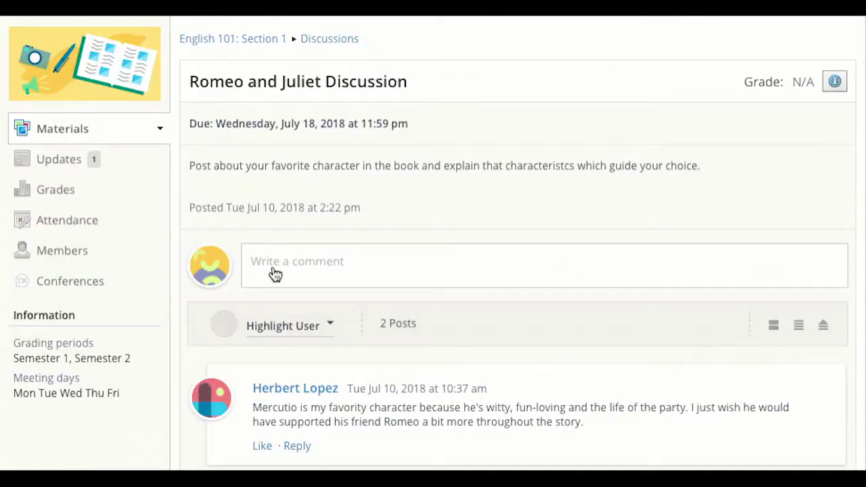
pyautogui.click(293, 276)
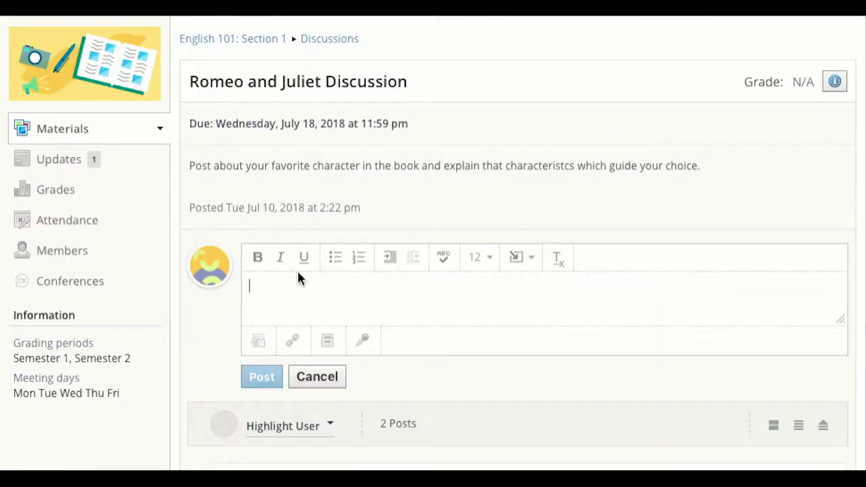
pyautogui.scroll(-3, 420, 400)
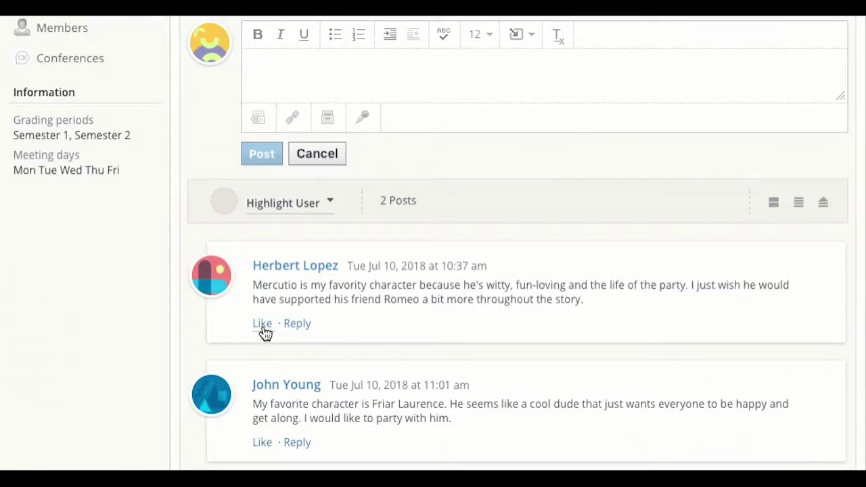
pyautogui.click(263, 327)
pyautogui.click(334, 325)
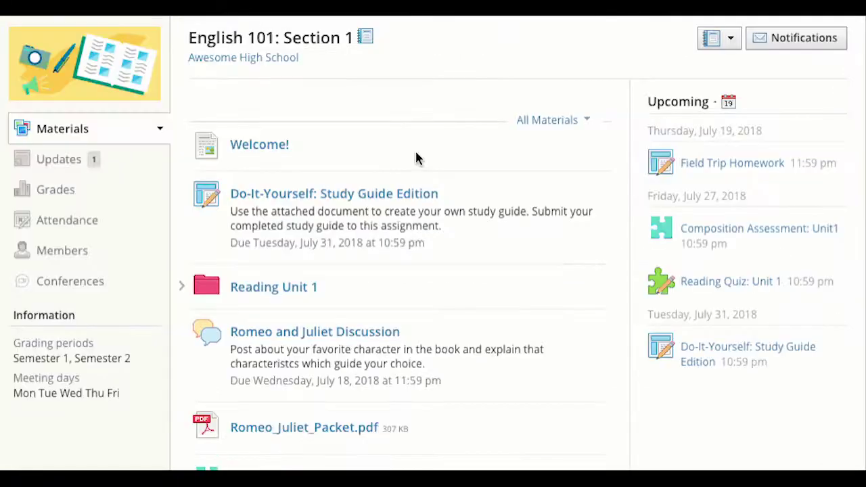
# - Reopen the Romeo and Juliet Discussion, activate the comment editor, and like and start a reply to the first classmate's post
pyautogui.click(335, 332)
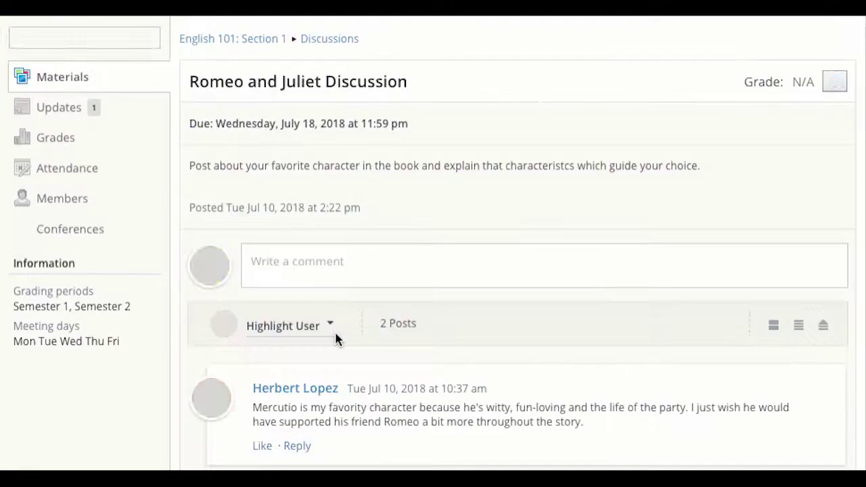
pyautogui.click(292, 276)
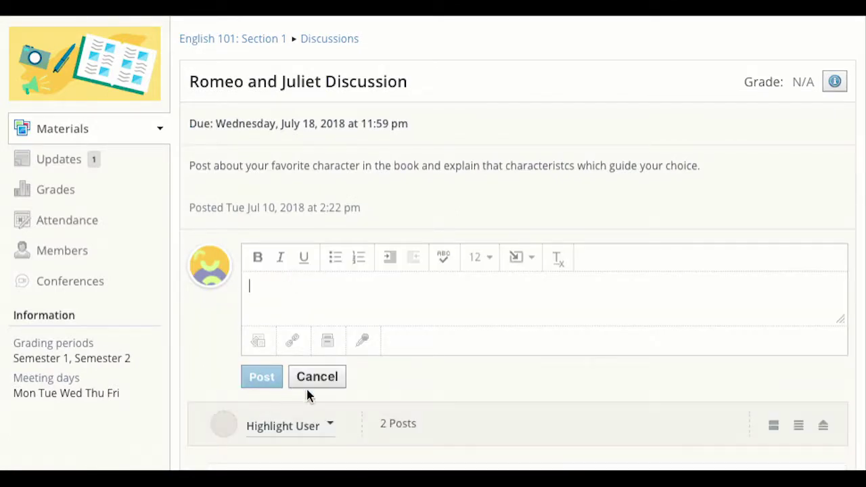
pyautogui.scroll(-5, 417, 393)
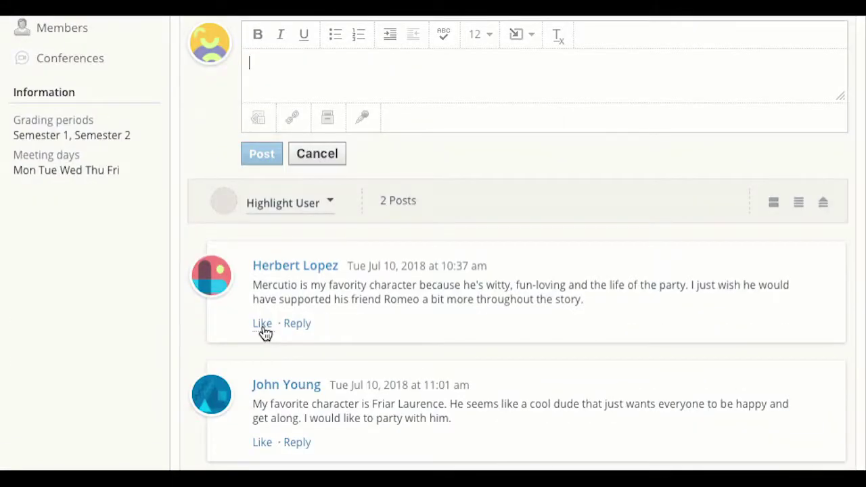
pyautogui.click(263, 323)
pyautogui.click(335, 324)
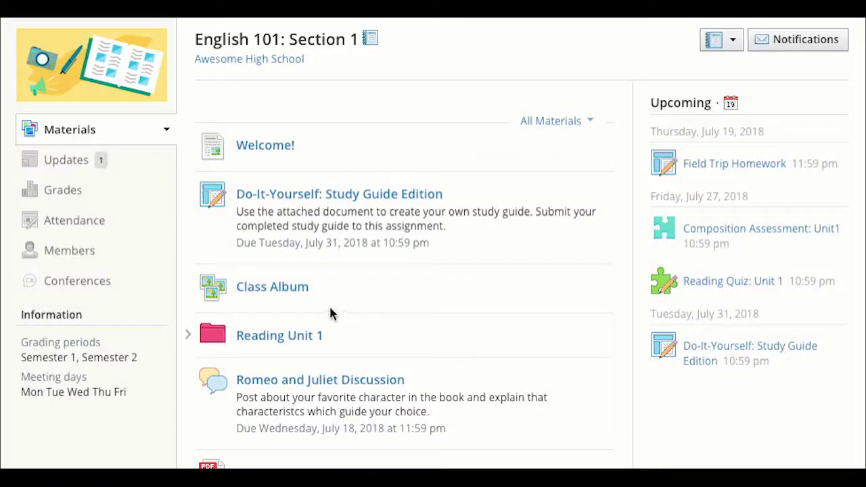
# - Open the Class Album, browse from the first photo to the third and start a comment on it
pyautogui.click(269, 290)
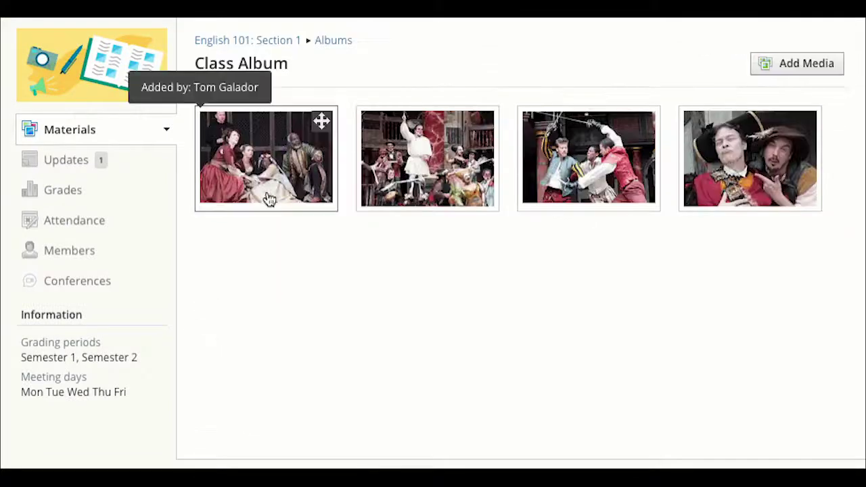
pyautogui.click(266, 175)
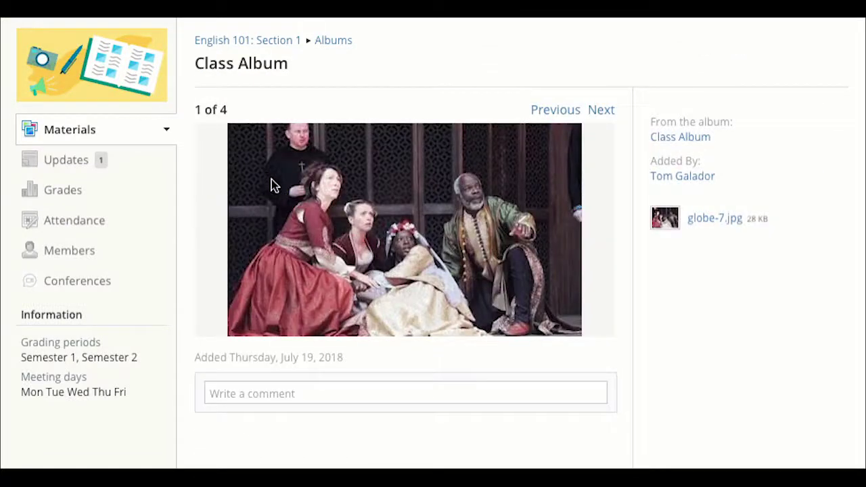
pyautogui.click(601, 111)
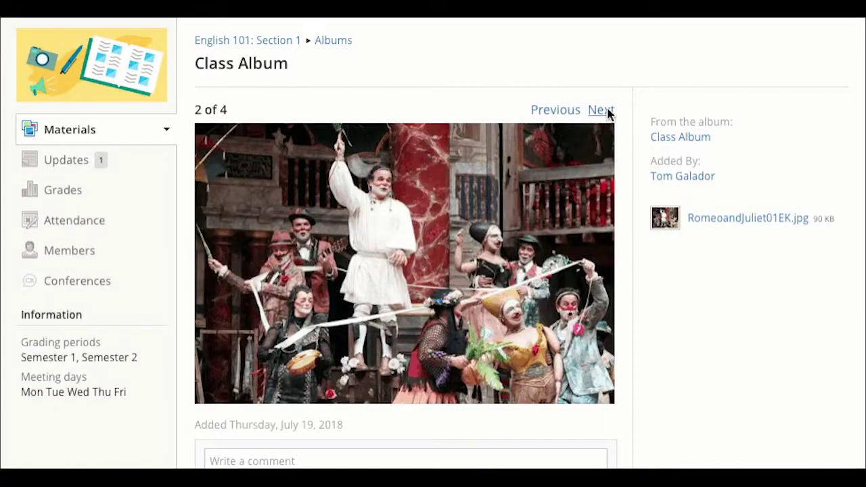
pyautogui.click(600, 111)
pyautogui.click(255, 424)
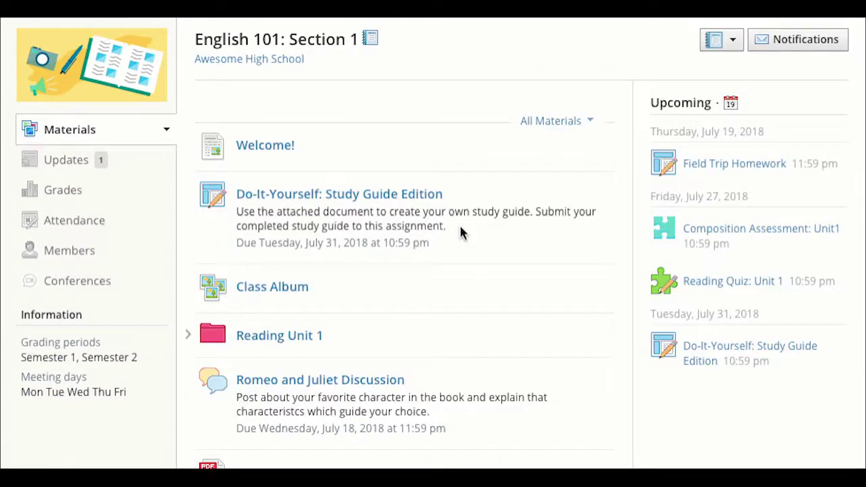
# - Return to the Class Album from the course materials, view its first three photos and begin a comment on the third
pyautogui.click(267, 290)
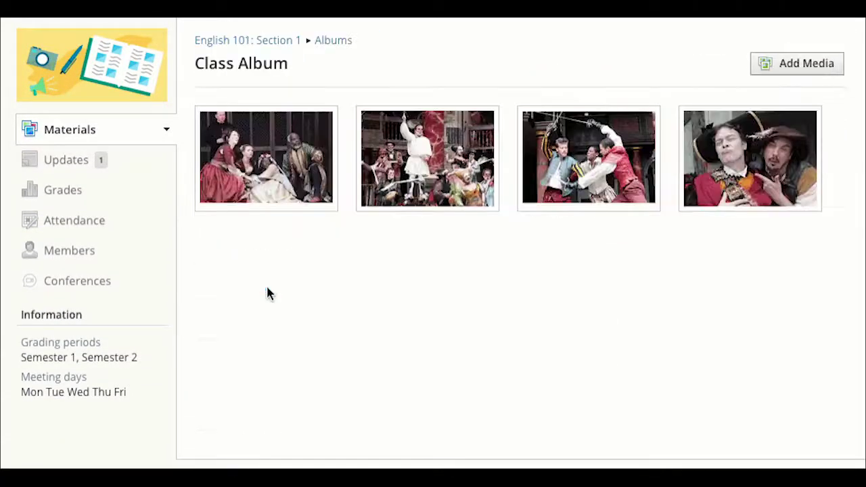
pyautogui.click(266, 175)
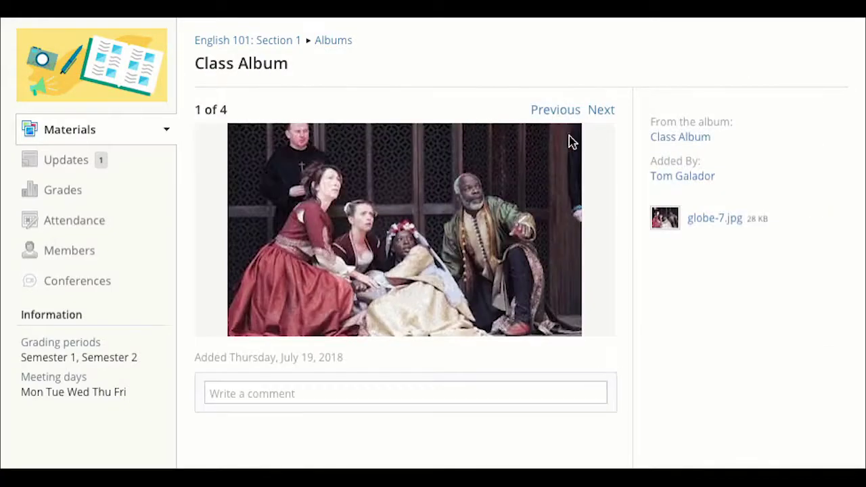
pyautogui.click(600, 110)
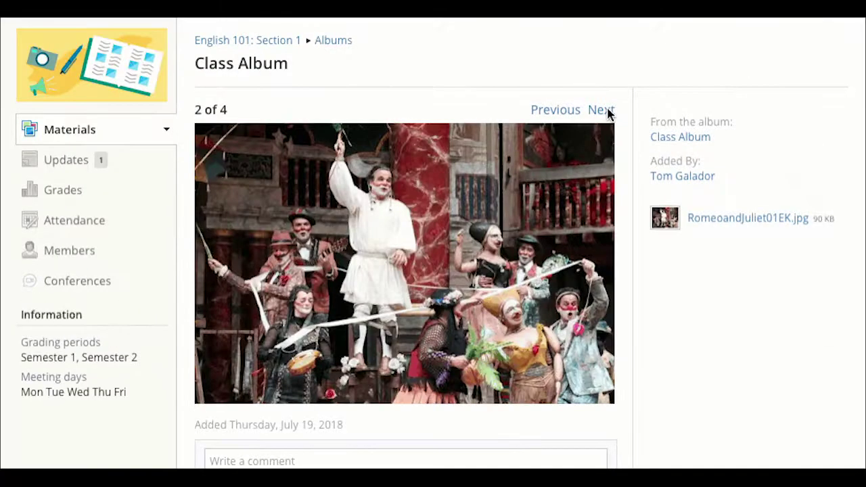
pyautogui.click(600, 110)
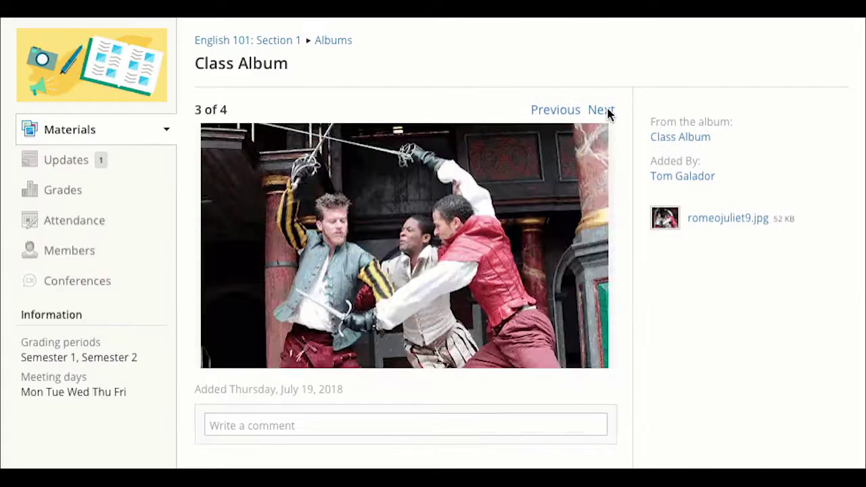
pyautogui.click(255, 425)
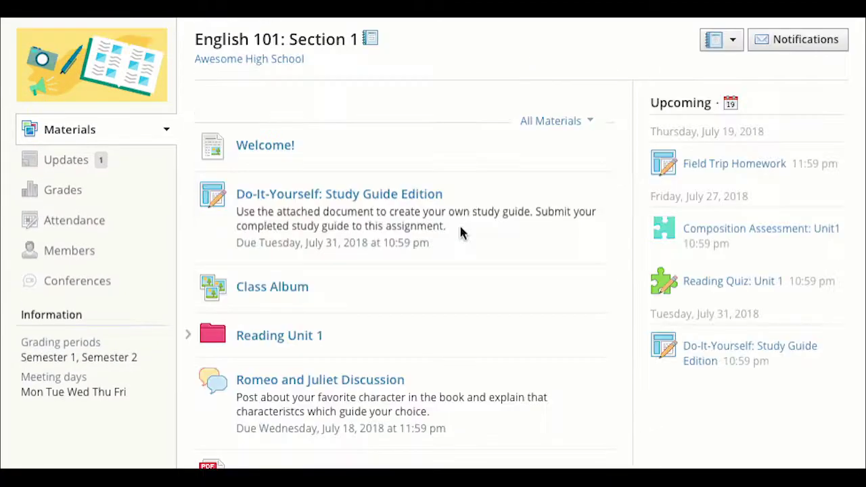
# - View the Class Album's first three photos once more and start a comment on the sword-fight photo
pyautogui.click(268, 290)
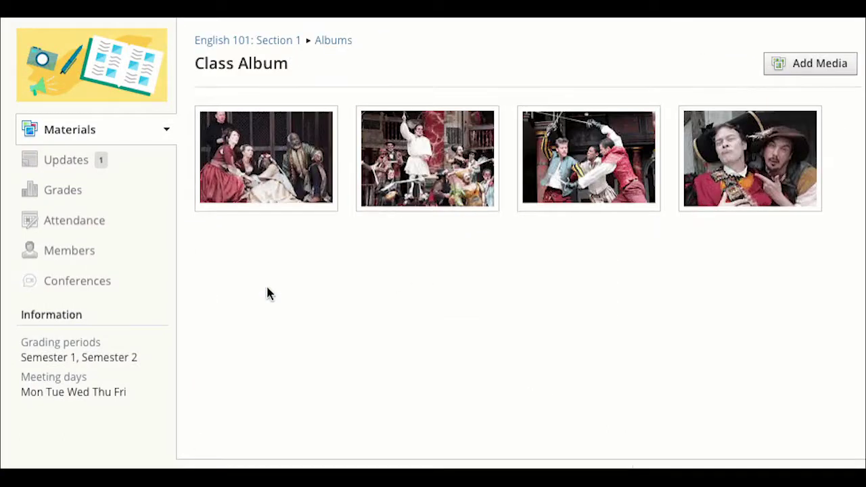
pyautogui.click(266, 174)
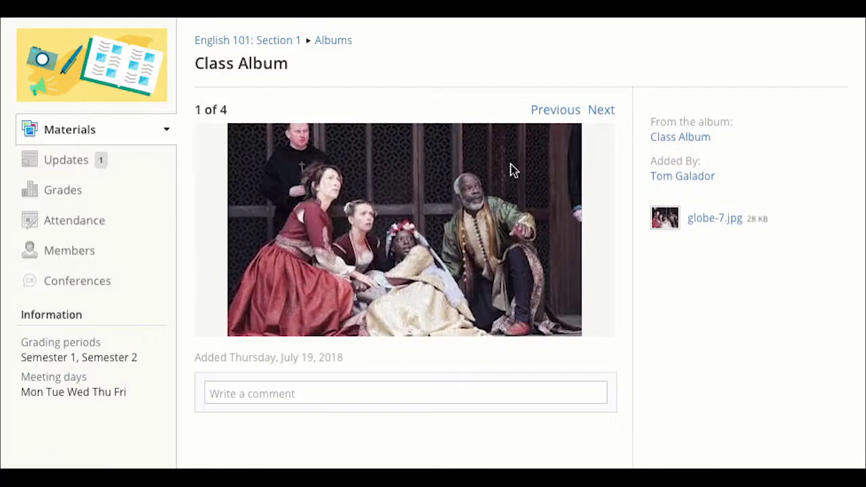
pyautogui.click(607, 113)
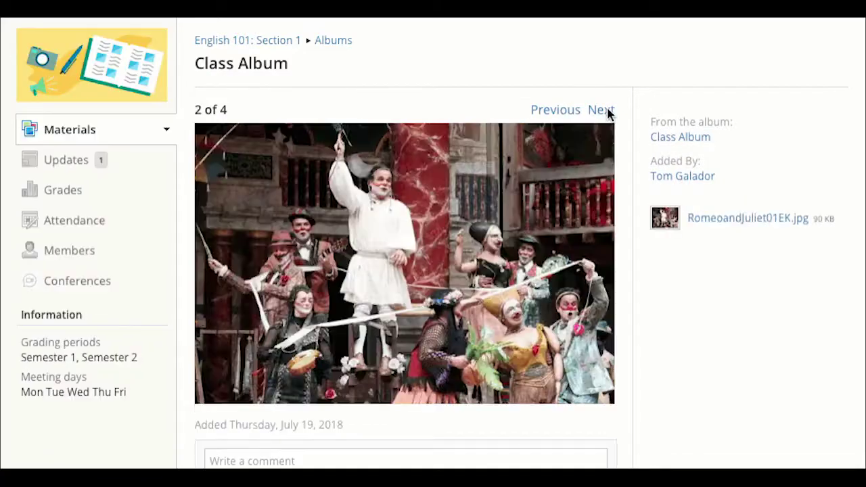
pyautogui.click(601, 111)
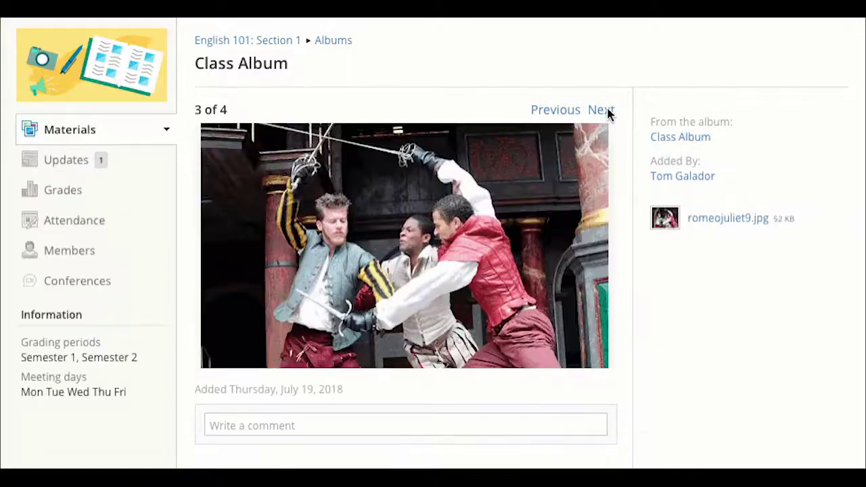
pyautogui.click(255, 422)
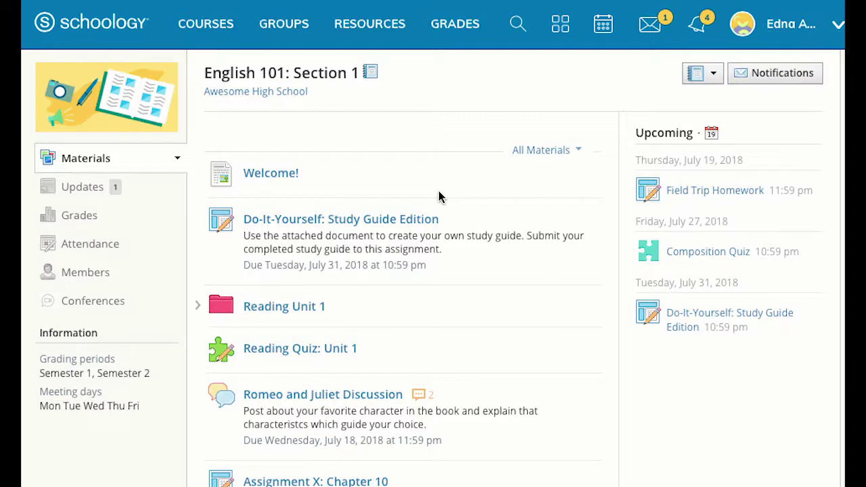
# - Create a submission for Do-It-Yourself: Study Guide Edition reading "Type your response here. Add formatting and attach links, files and Resources."
pyautogui.click(306, 225)
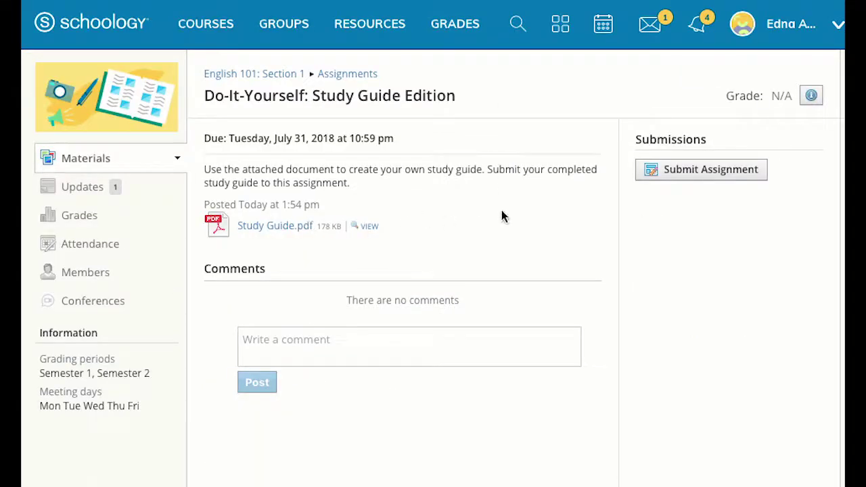
pyautogui.click(673, 177)
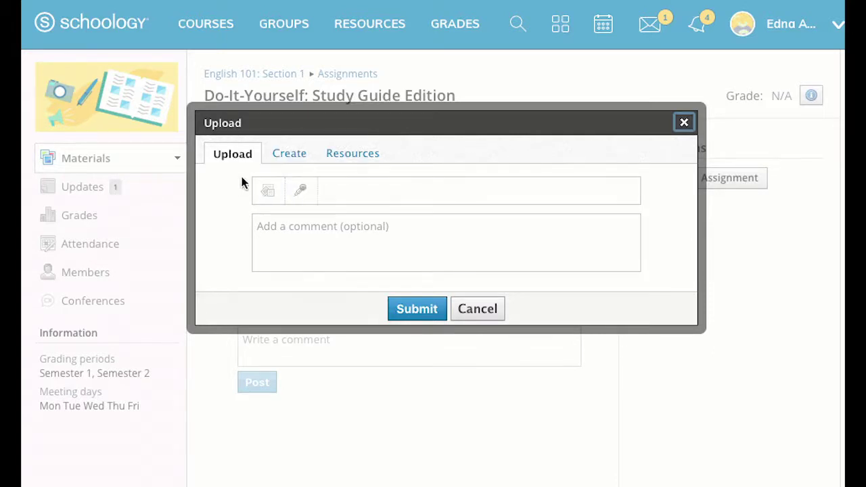
pyautogui.click(293, 157)
pyautogui.click(267, 172)
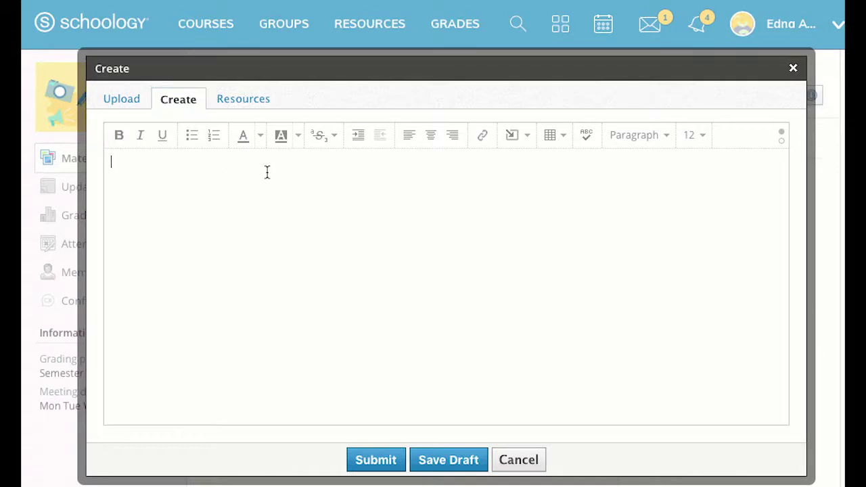
pyautogui.write('Type your response here. Add formatting and attach links, files and Resources.')
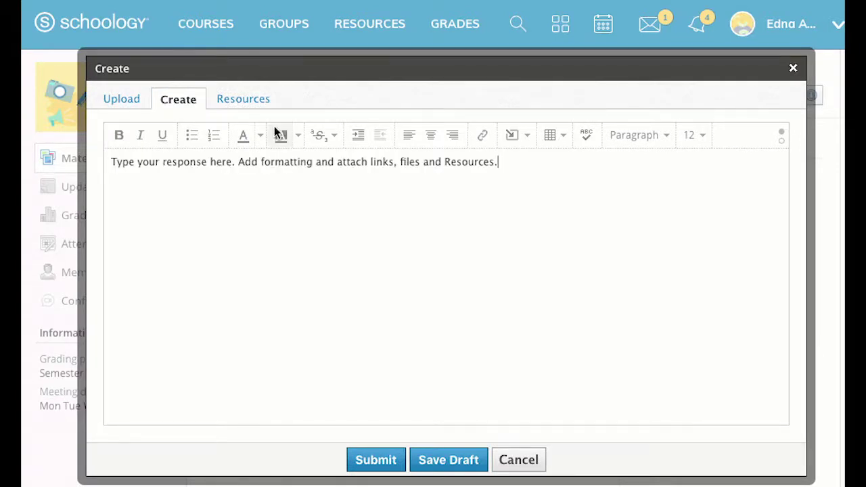
# - Look through the personal, group and app resources available for the submission, and save the written response as a draft
pyautogui.click(258, 102)
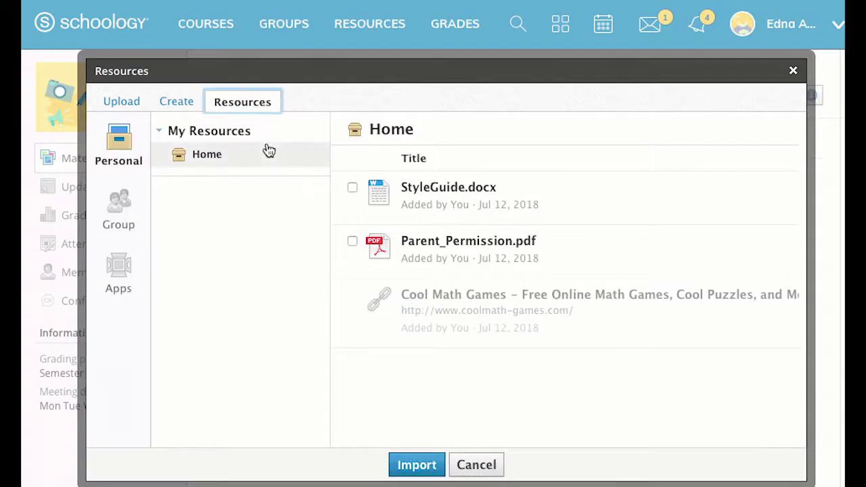
pyautogui.click(122, 209)
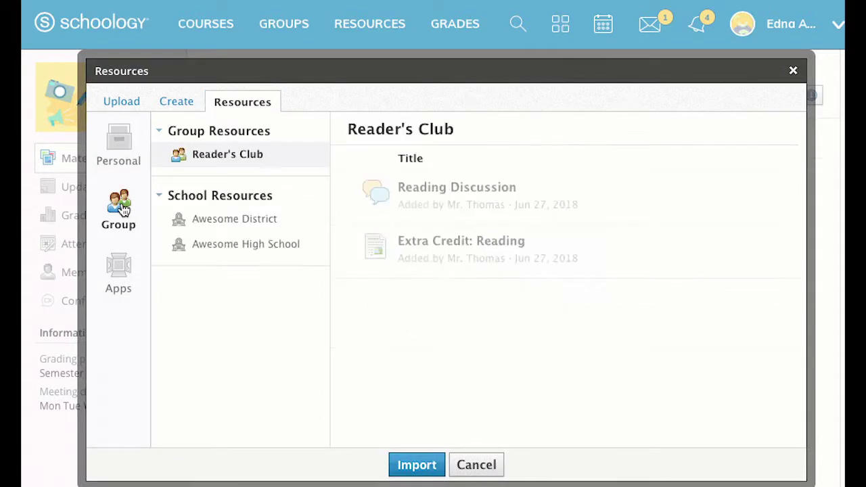
pyautogui.click(118, 274)
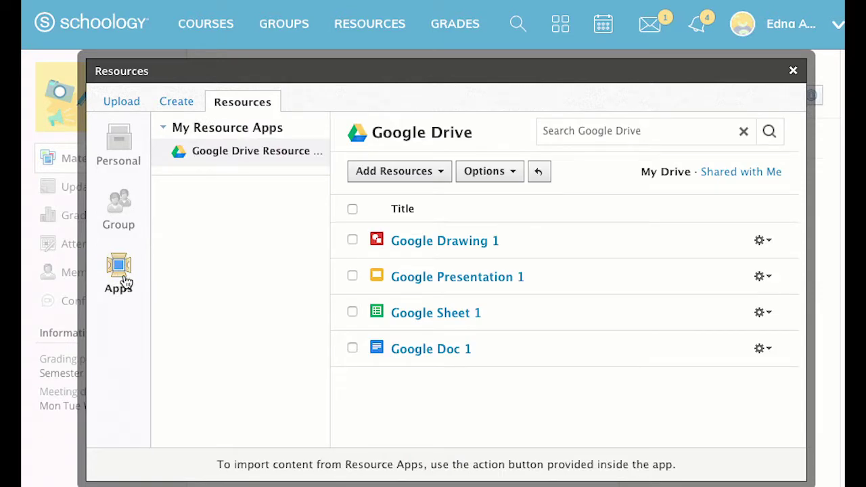
pyautogui.click(177, 105)
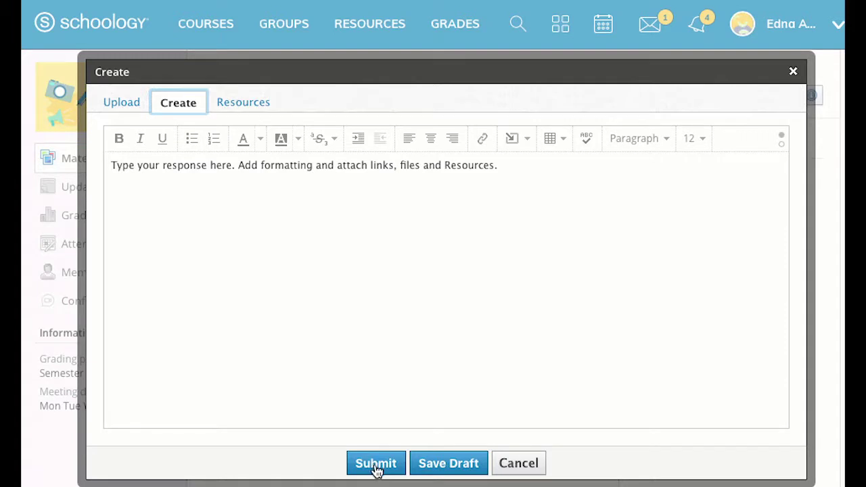
pyautogui.click(452, 466)
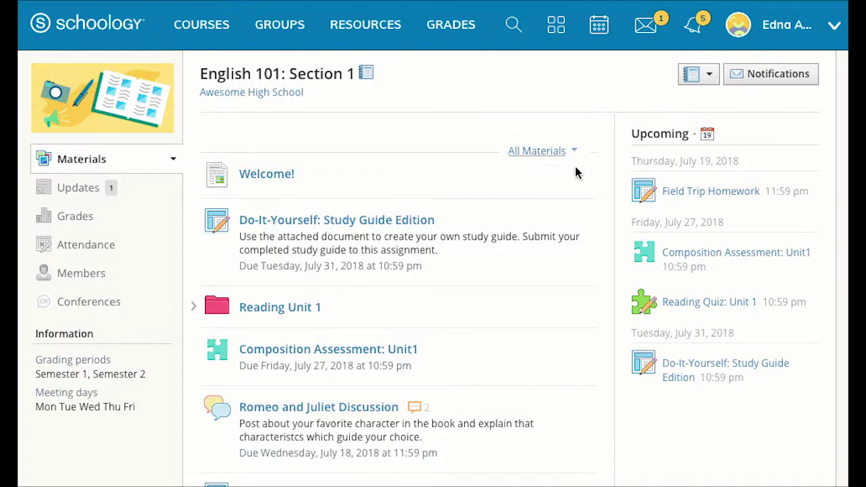
# - Start an attempt at Composition Assessment: Unit1, order the parts as introduction, body, conclusion, and proceed to the review
pyautogui.click(325, 350)
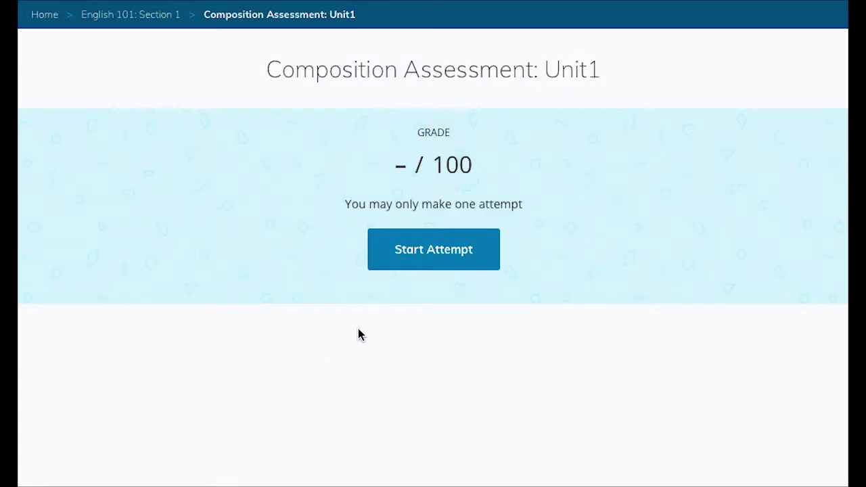
pyautogui.click(425, 252)
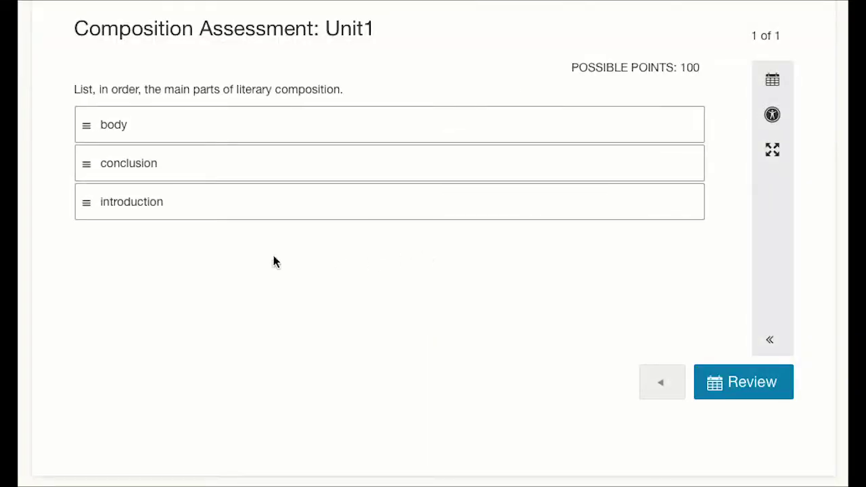
pyautogui.moveTo(88, 213); pyautogui.dragTo(87, 138)
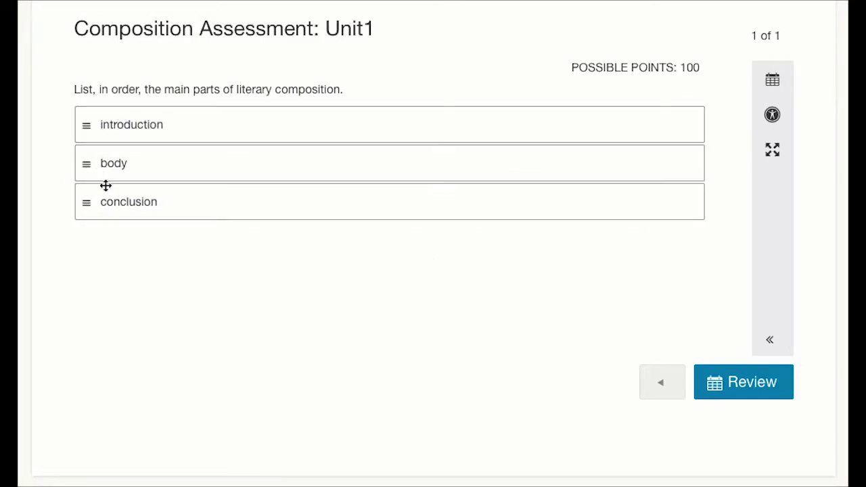
pyautogui.click(757, 386)
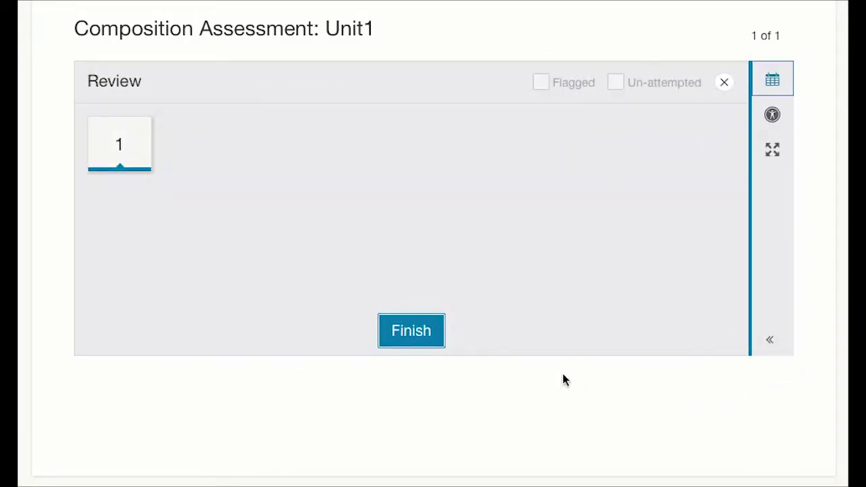
# - Finish Composition Assessment: Unit1 and submit the activity
pyautogui.click(415, 340)
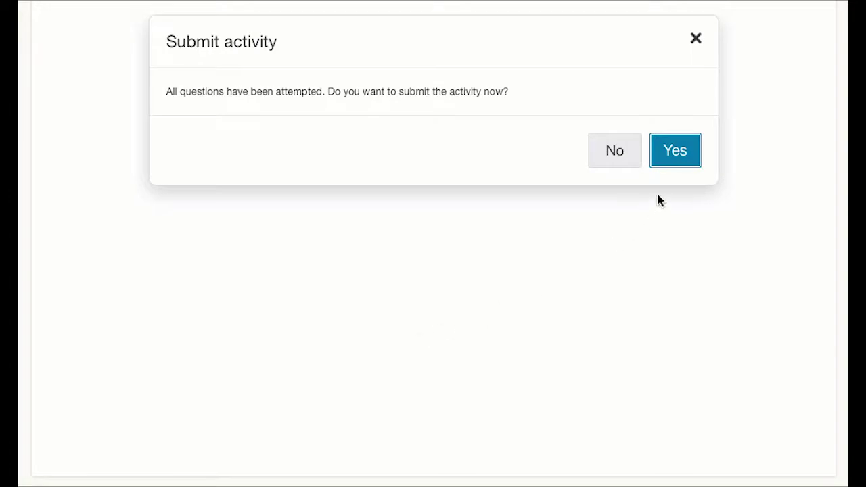
pyautogui.click(677, 154)
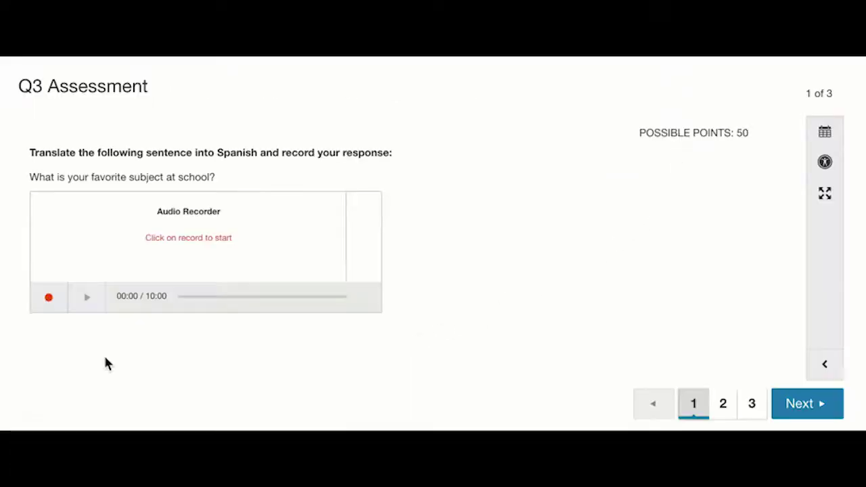
# - Record a spoken answer to question 1 of Q3 Assessment, pausing and resuming once, and play the recording back
pyautogui.click(47, 301)
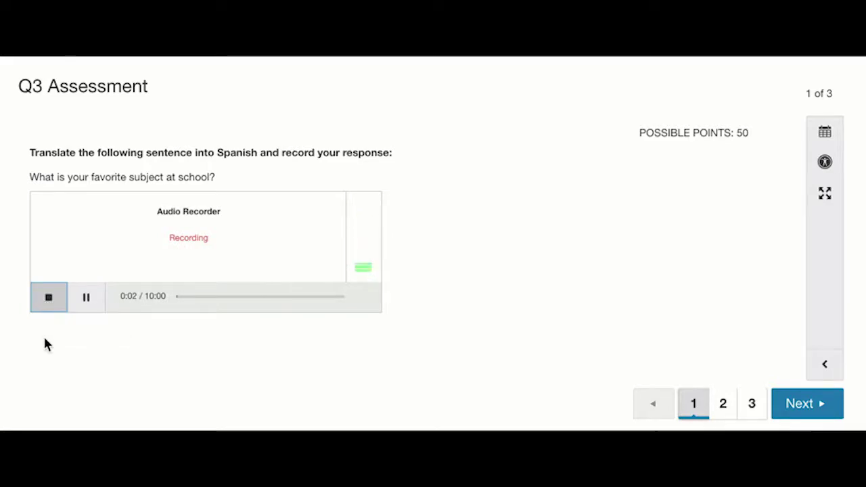
pyautogui.click(87, 299)
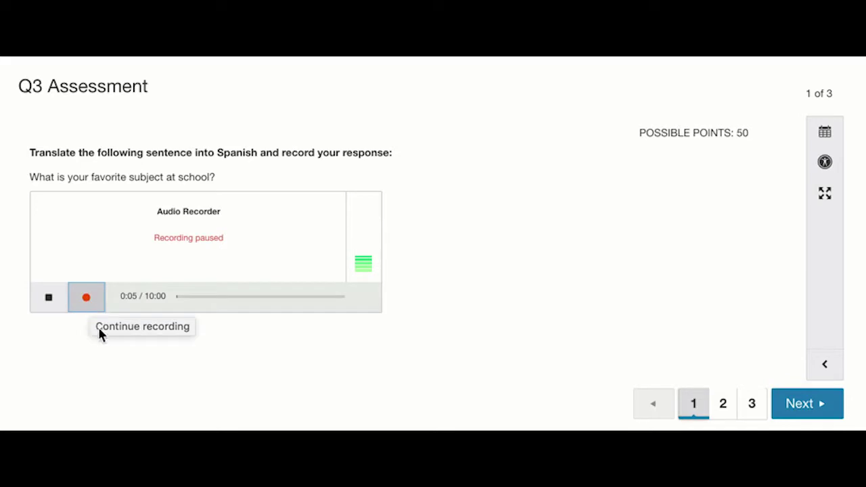
pyautogui.click(87, 299)
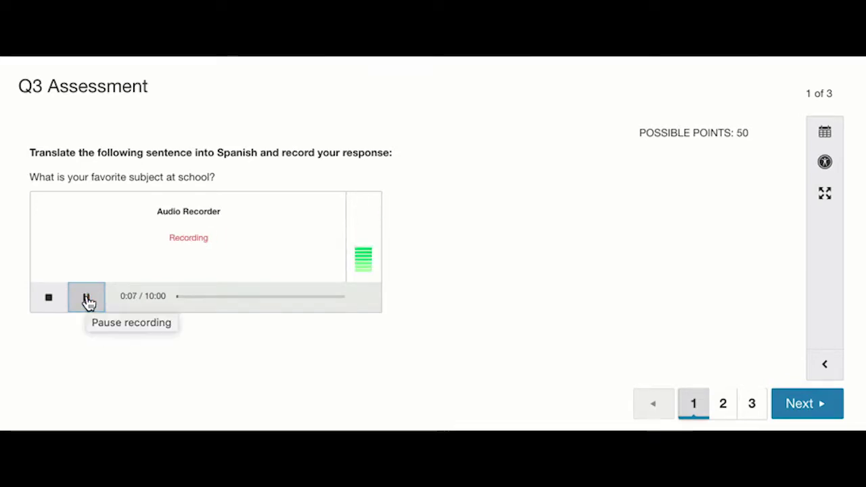
pyautogui.click(49, 302)
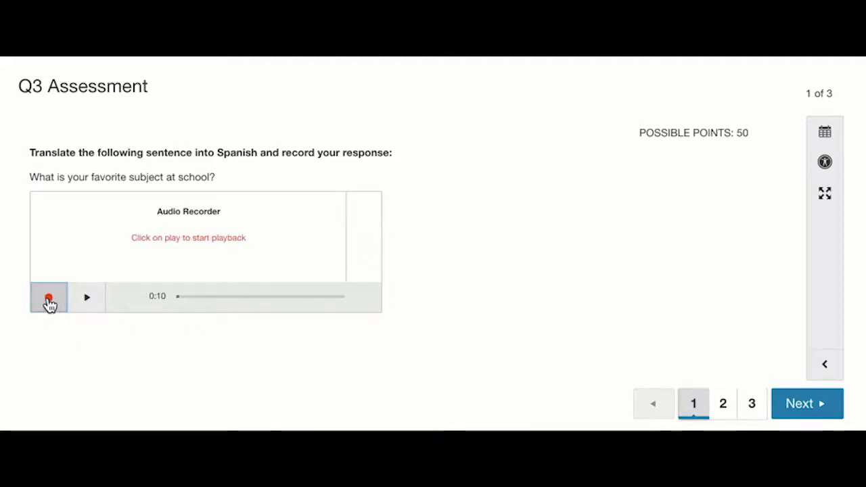
pyautogui.click(89, 300)
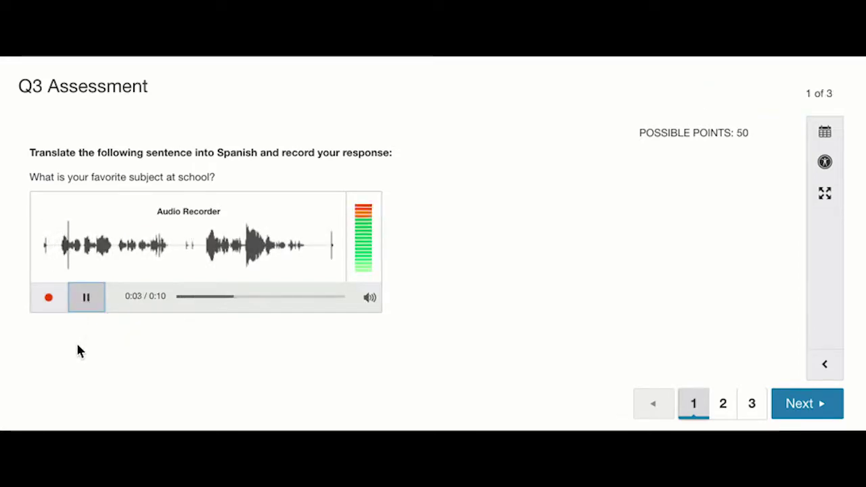
pyautogui.click(89, 300)
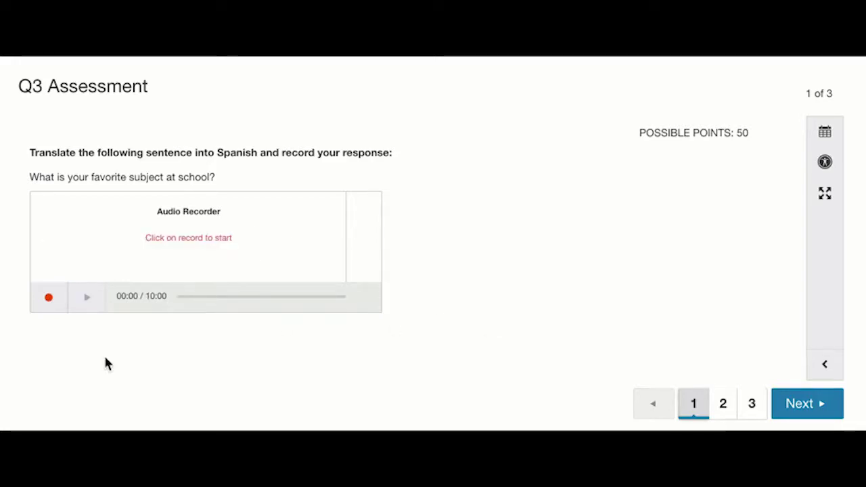
# - Start a fresh audio recording for question 1 of Q3 Assessment and pause it
pyautogui.click(48, 301)
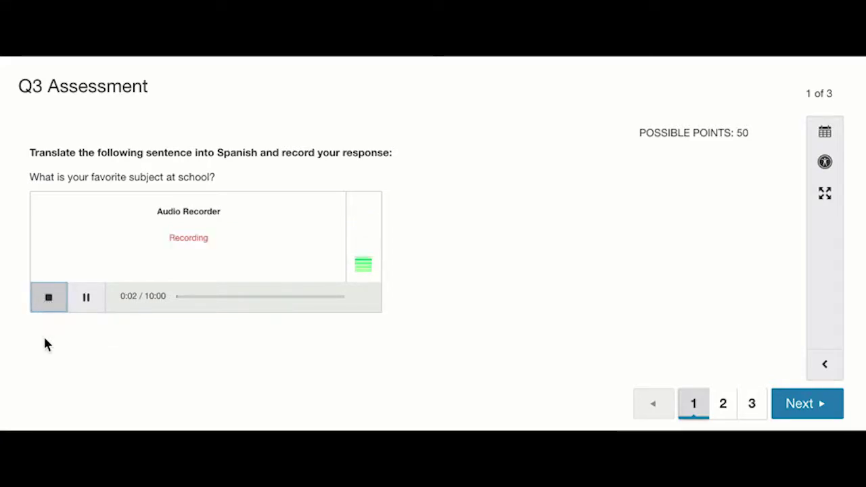
pyautogui.click(87, 299)
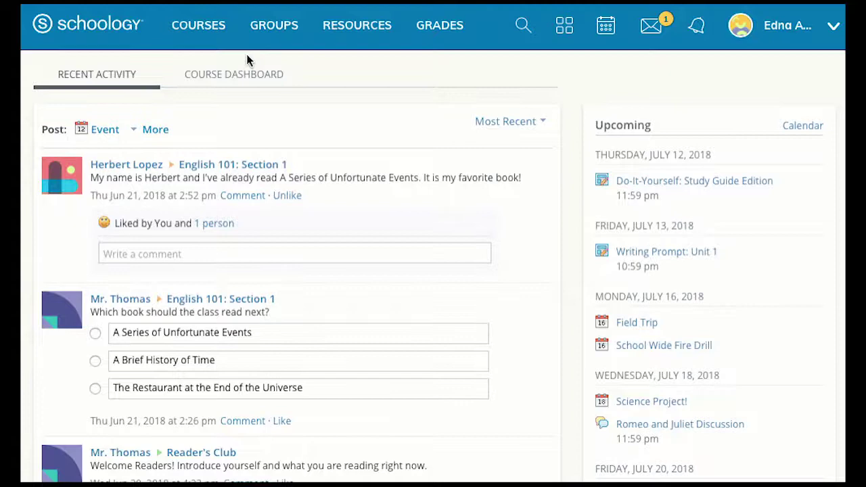
# - Post the comment "I've read it too, I LOVE IT!" on the English 101 update about A Series of Unfortunate Events
pyautogui.click(210, 34)
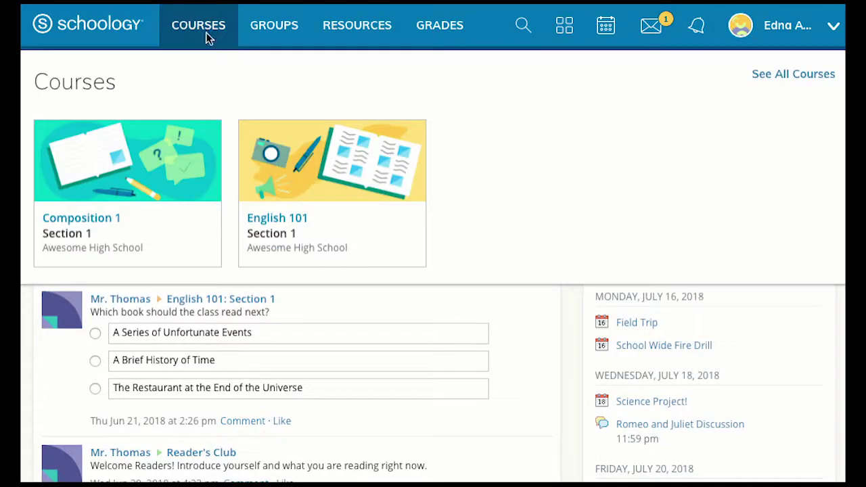
pyautogui.click(298, 162)
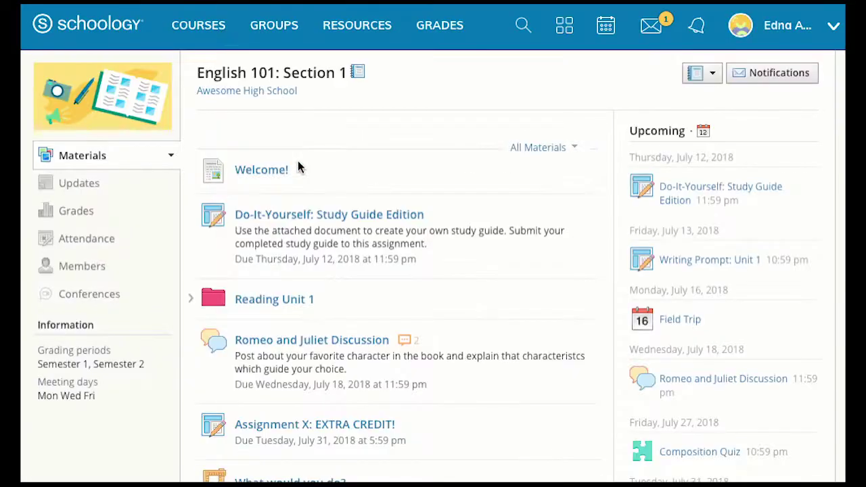
pyautogui.click(70, 183)
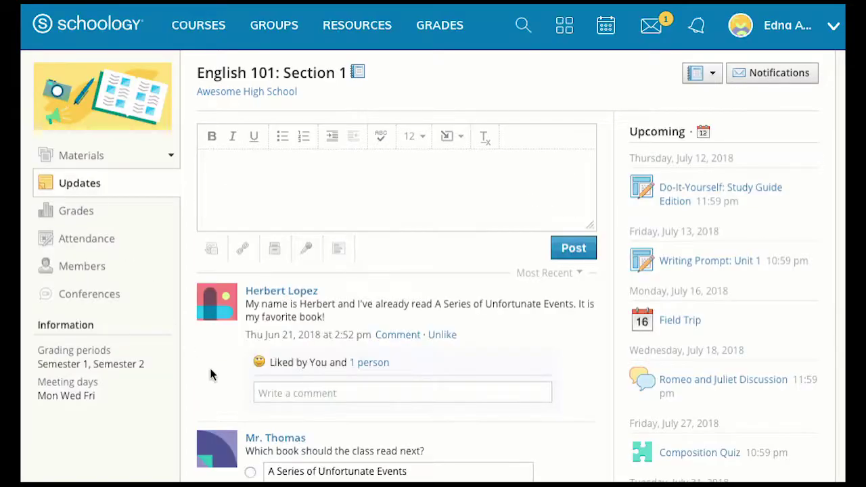
pyautogui.click(273, 391)
pyautogui.write("I've read")
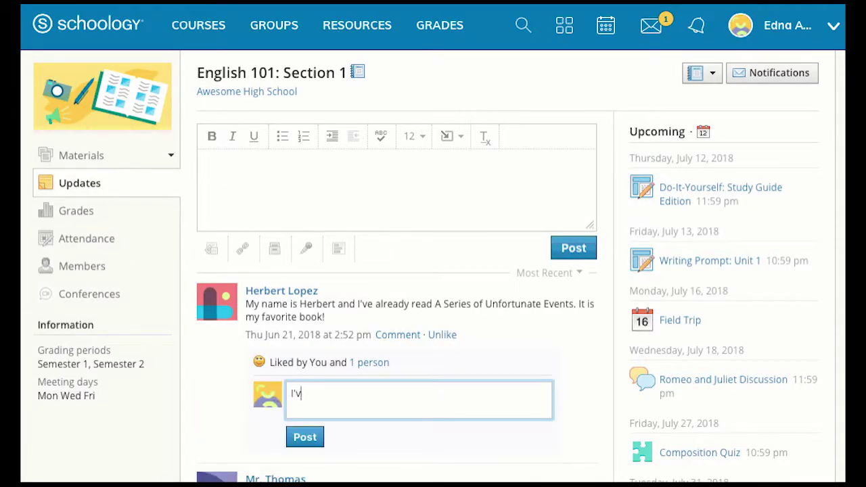
pyautogui.write(' it too, I LOVE IT!')
pyautogui.click(310, 439)
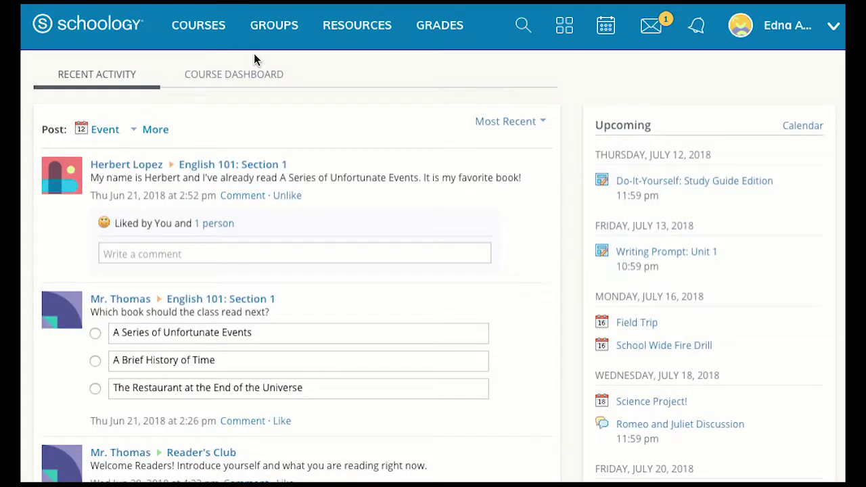
# - Go from the home page to the English 101: Section 1 course again
pyautogui.click(207, 33)
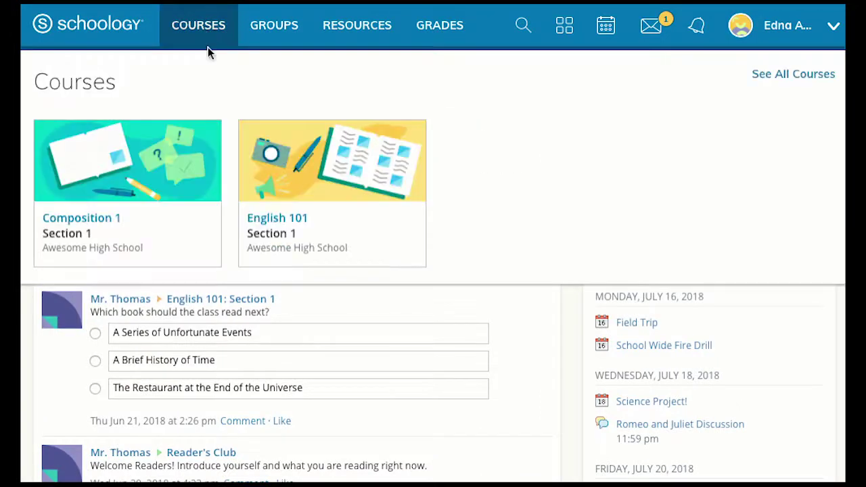
pyautogui.click(298, 163)
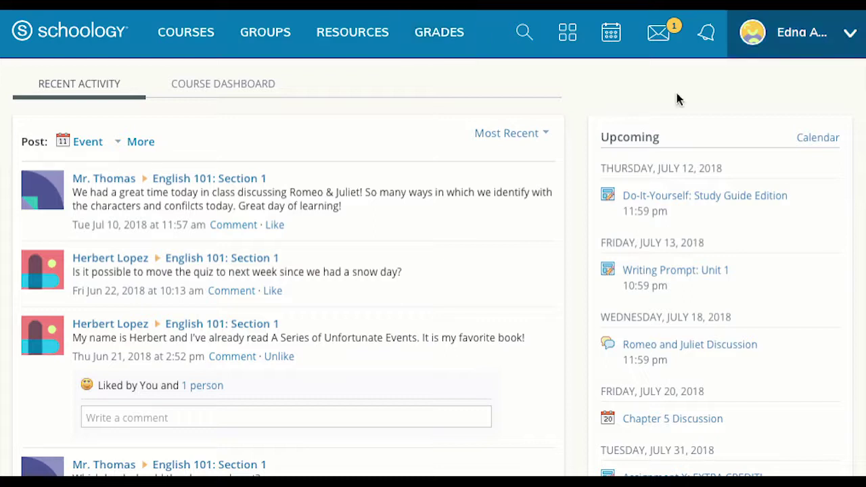
# - Open the grade report and examine the Semester 1 homework grades for English 101: Section 1
pyautogui.click(440, 46)
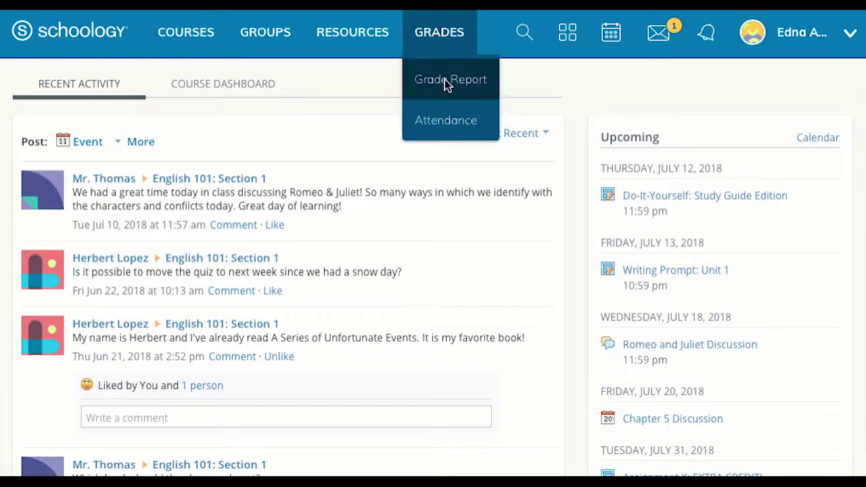
pyautogui.click(447, 81)
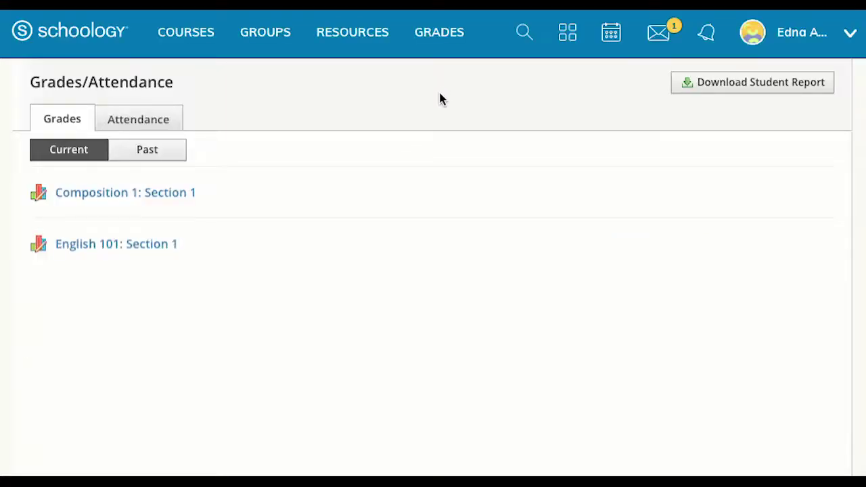
pyautogui.click(153, 245)
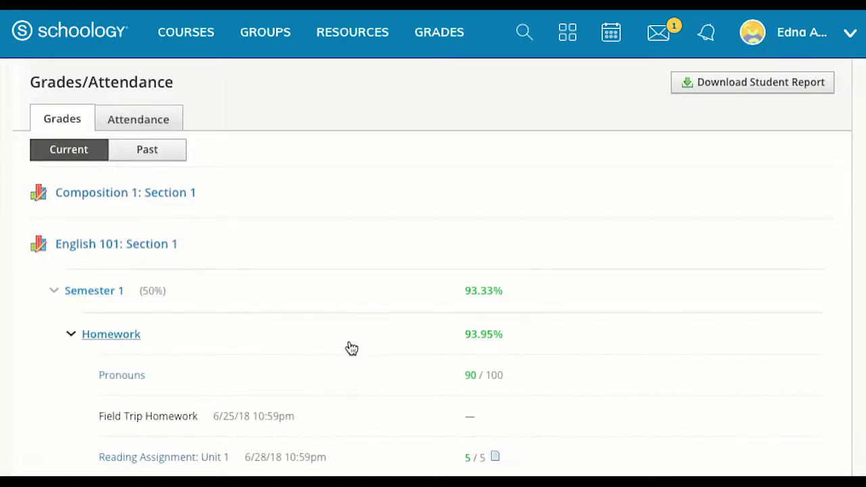
pyautogui.scroll(-3, 352, 348)
pyautogui.scroll(-2, 352, 348)
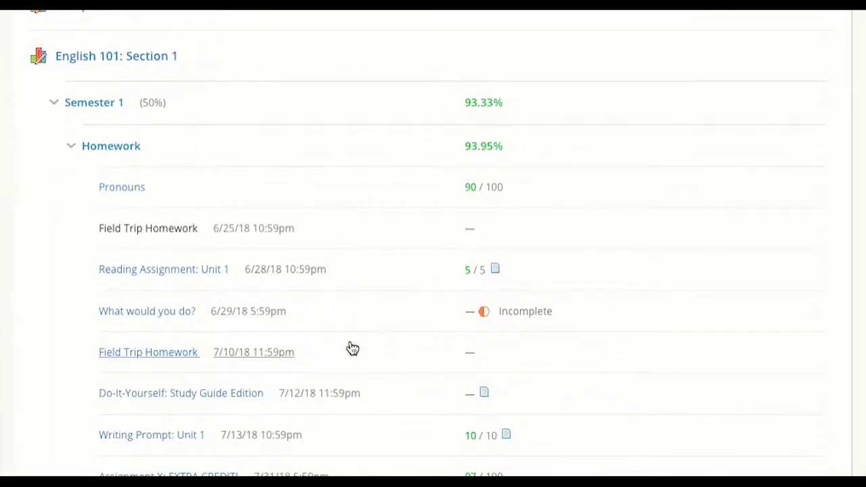
pyautogui.scroll(-1, 352, 348)
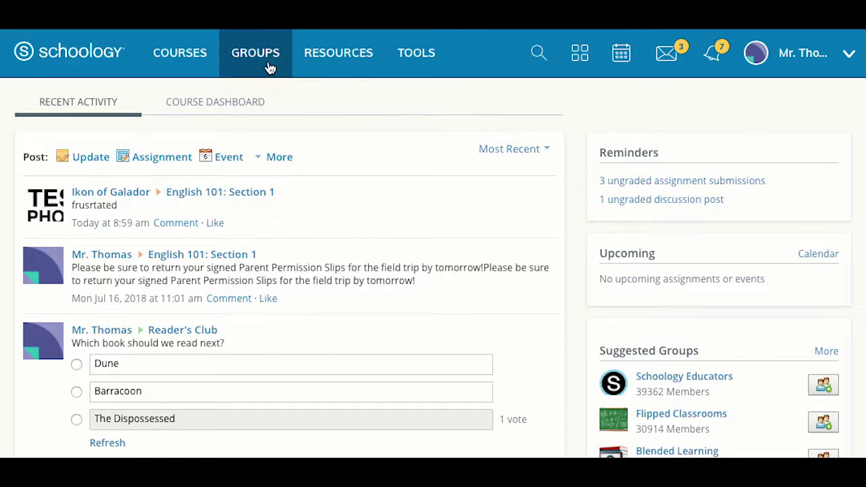
# - Start a new group named "My New Group" with the description "Description"
pyautogui.click(268, 68)
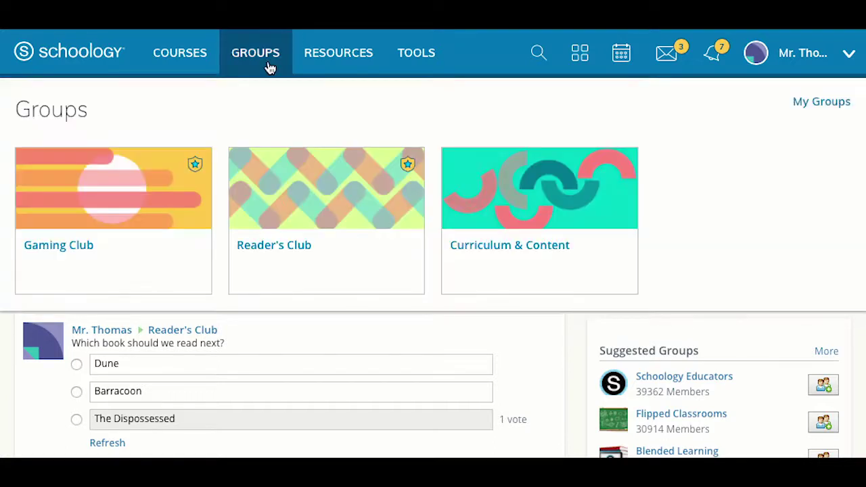
pyautogui.click(810, 108)
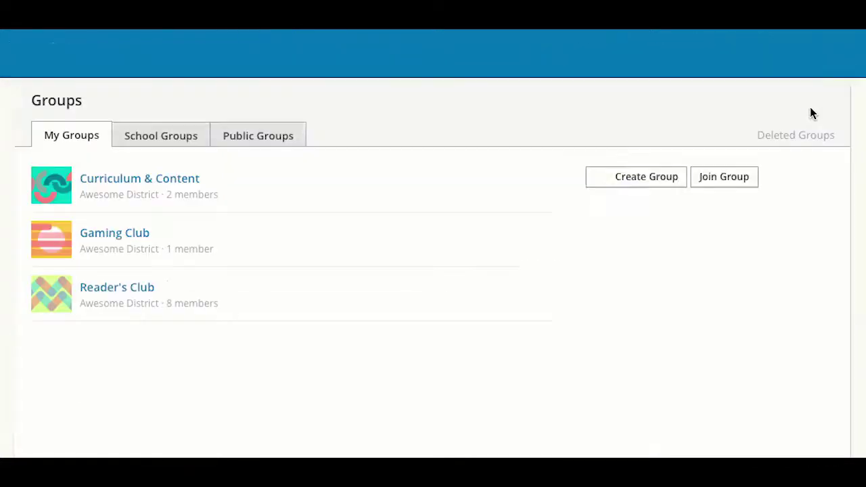
pyautogui.click(637, 183)
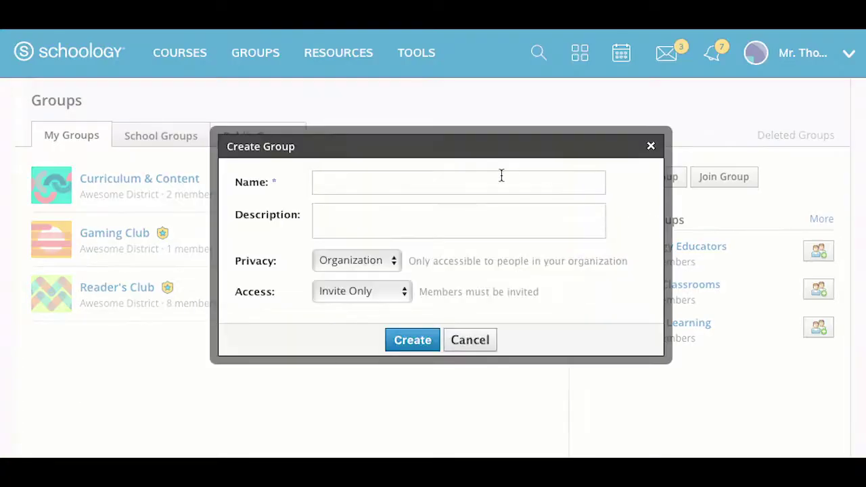
pyautogui.write('My New Group')
pyautogui.click(465, 216)
pyautogui.write('Description')
# - Review the privacy and access options, choose Organization and Invite Only, and create the group
pyautogui.click(392, 268)
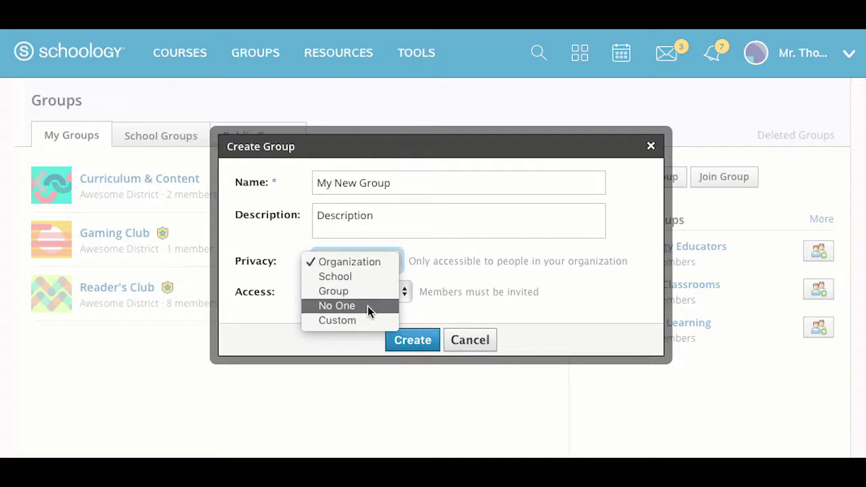
pyautogui.click(371, 266)
pyautogui.click(389, 295)
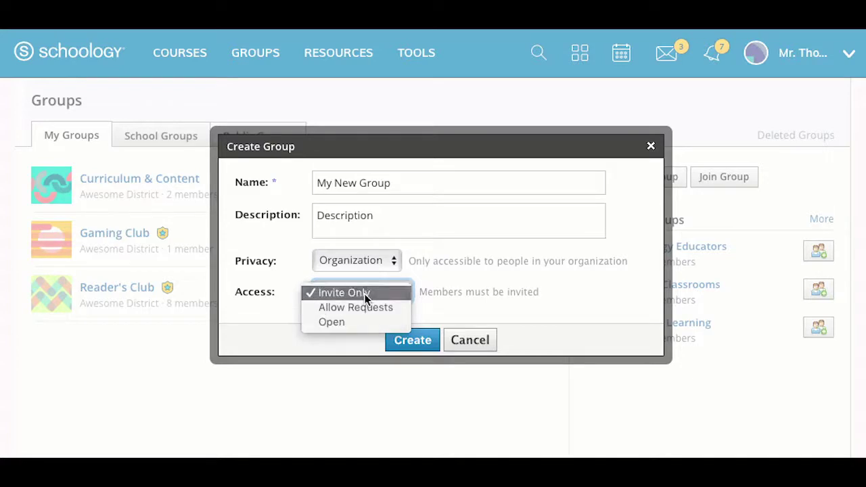
pyautogui.click(363, 293)
pyautogui.click(413, 340)
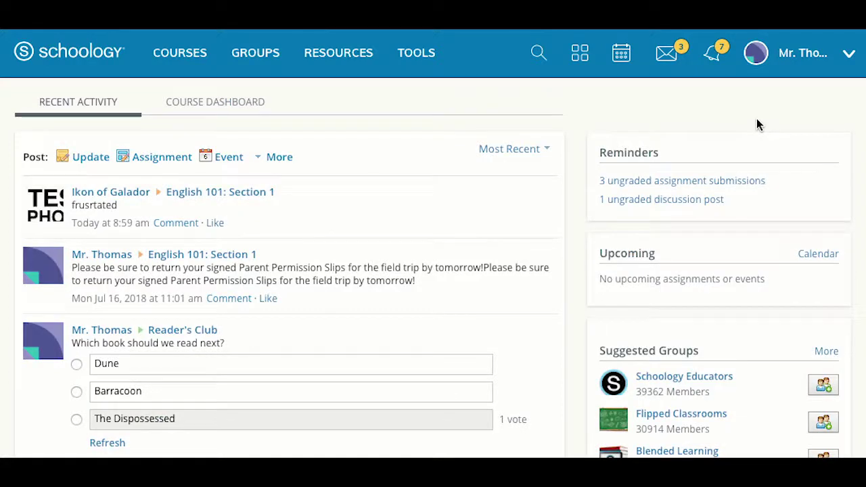
# - From the home page, start another group with the name "My New Group" and the description "Description"
pyautogui.click(267, 64)
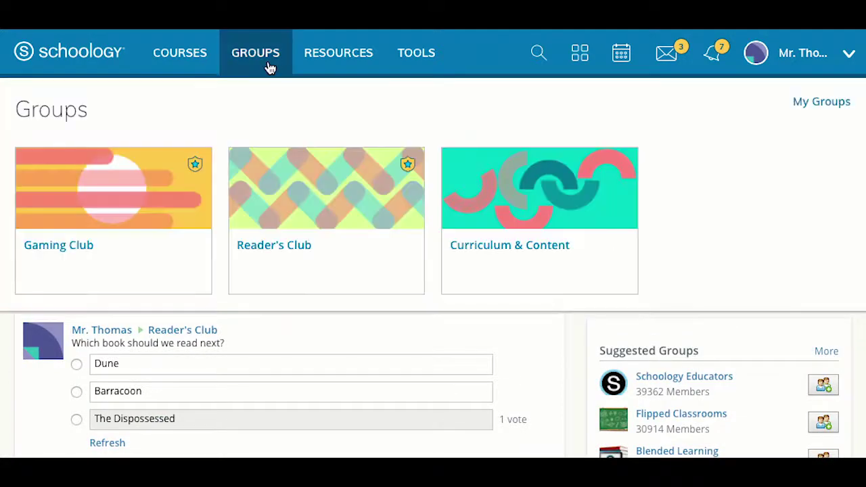
pyautogui.click(811, 108)
pyautogui.click(638, 186)
pyautogui.write('My New Group')
pyautogui.click(464, 214)
pyautogui.write('Description')
# - Set this group's privacy to Organization and its access to Invite Only, and create it
pyautogui.click(390, 269)
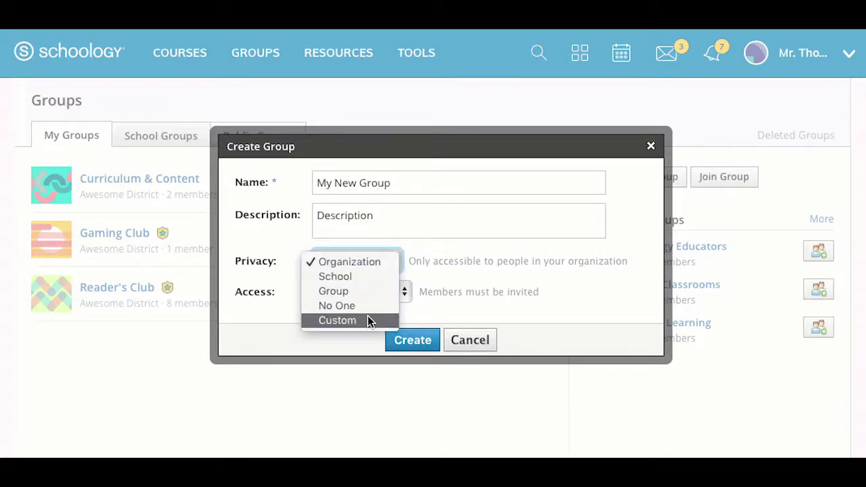
pyautogui.click(373, 263)
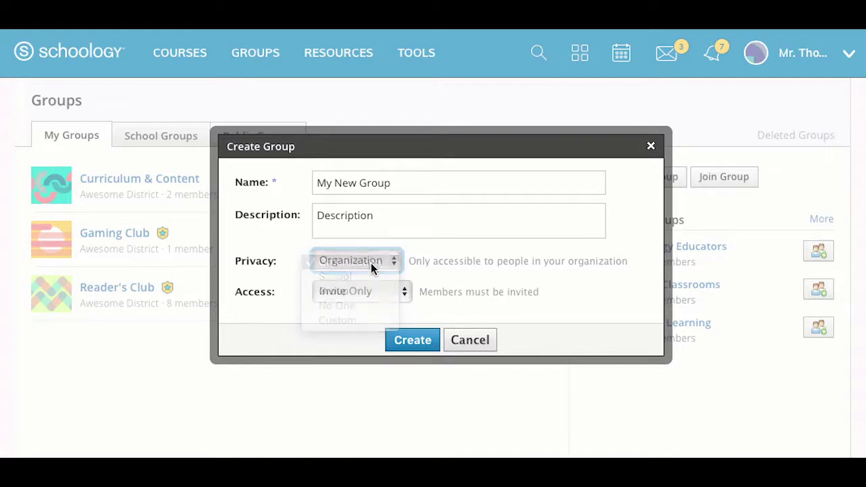
pyautogui.click(389, 293)
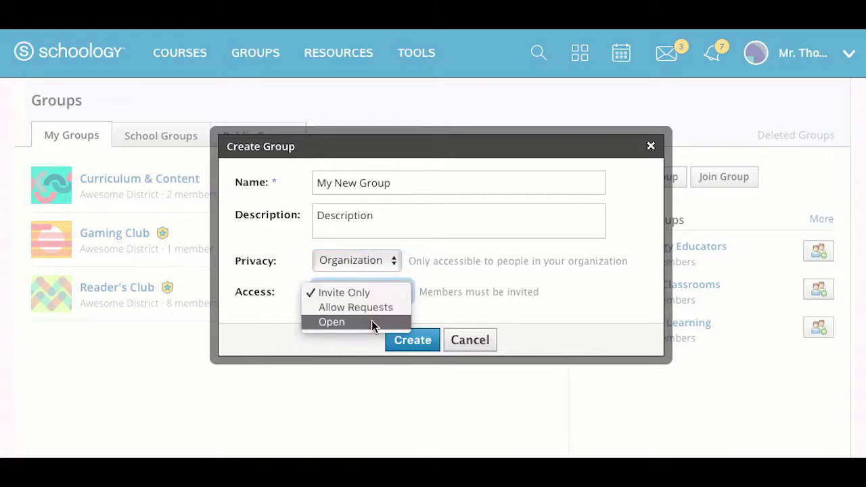
pyautogui.click(365, 293)
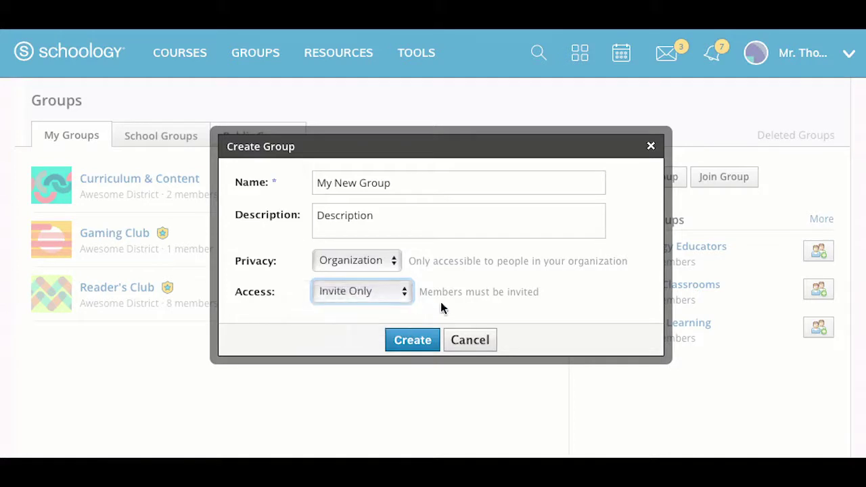
pyautogui.click(418, 342)
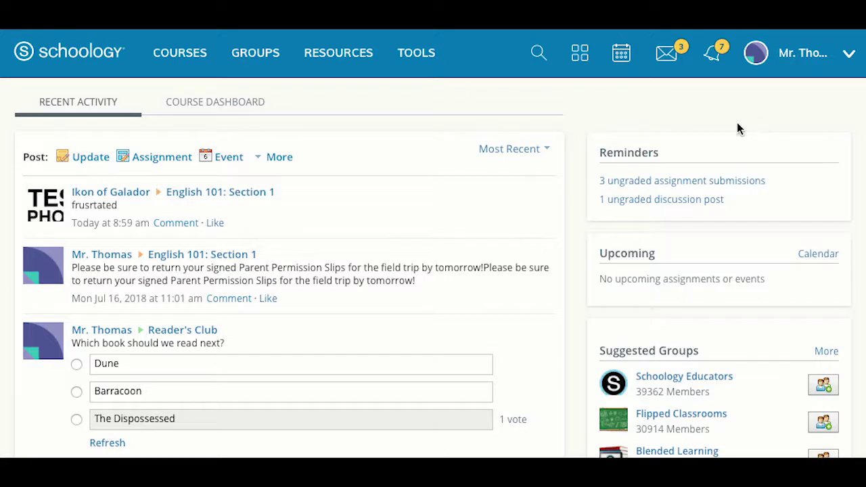
# - Browse the user's groups, open the Reader's Club group, and view its members
pyautogui.click(268, 66)
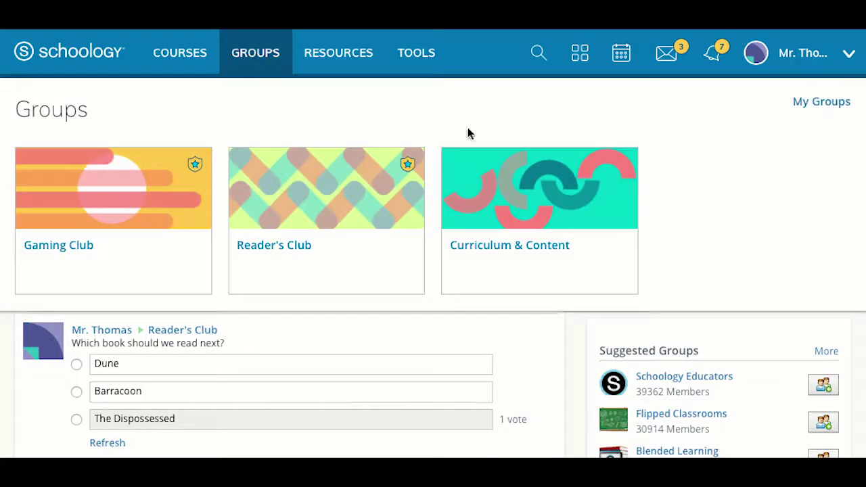
pyautogui.click(810, 106)
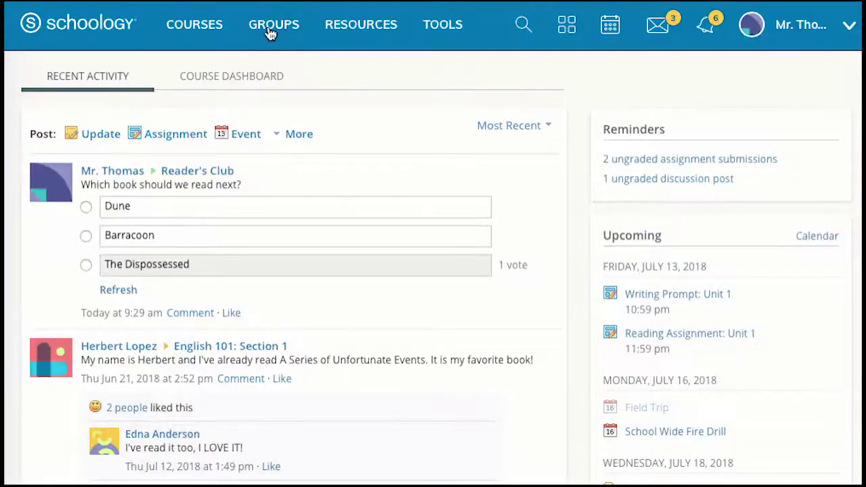
pyautogui.click(271, 27)
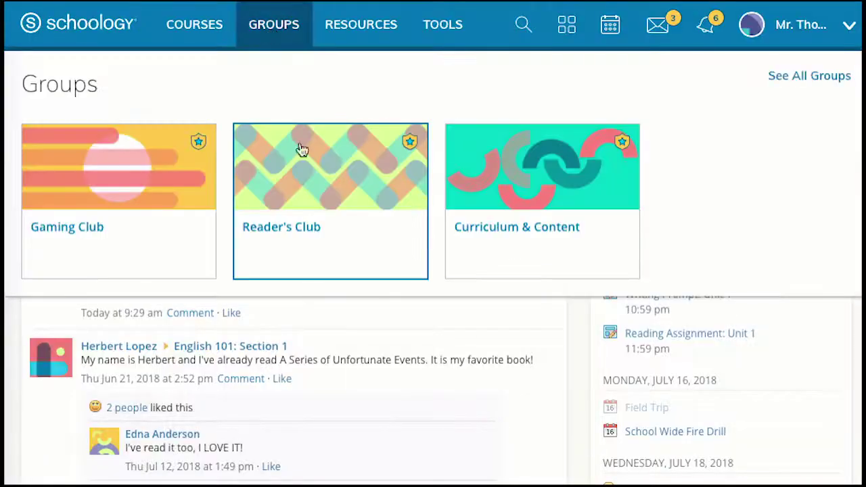
pyautogui.click(312, 183)
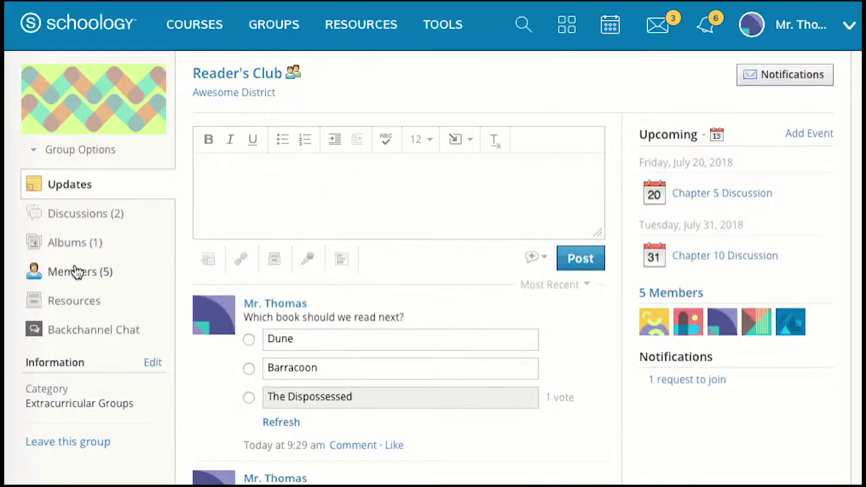
pyautogui.click(74, 271)
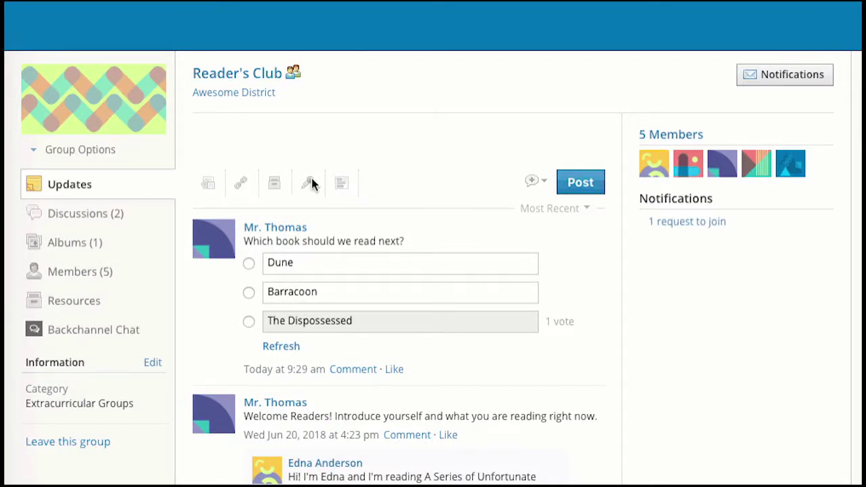
# - Create a Reader's Club discussion titled "Antagonist's Corner: Who is your favorite Bad Guy and Why?" with description "The more details the better. Debate, inspire and share!"
pyautogui.click(92, 213)
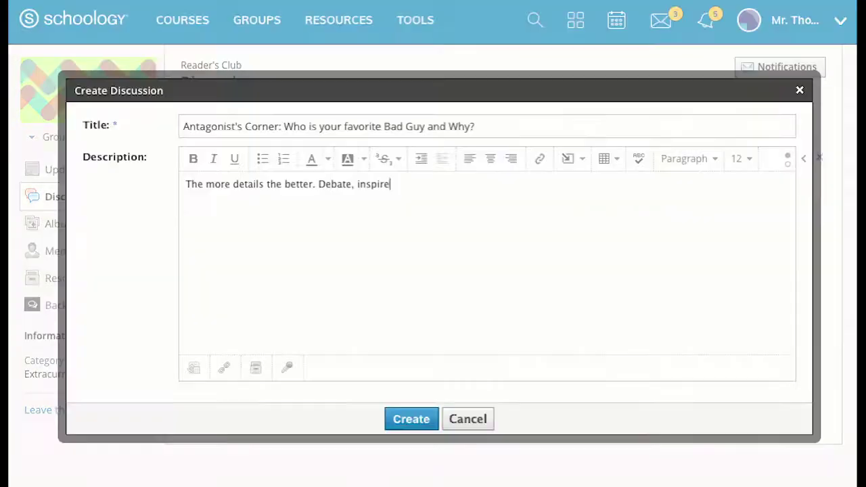
pyautogui.write('and share!')
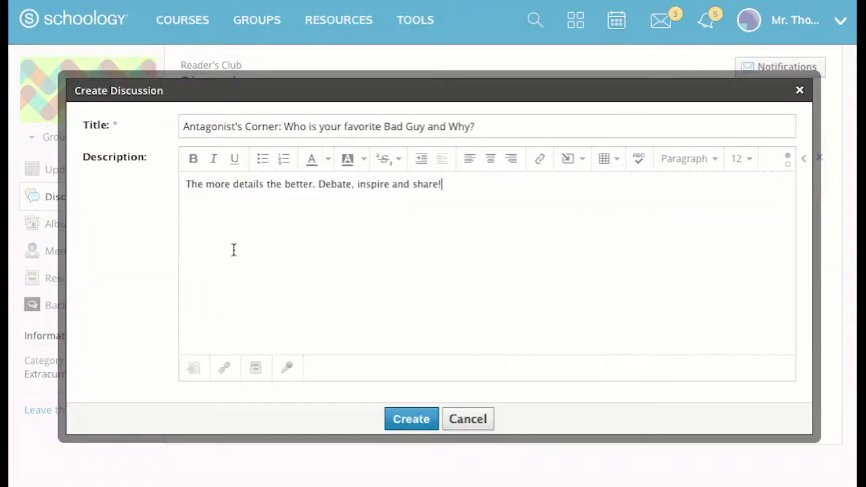
pyautogui.click(428, 426)
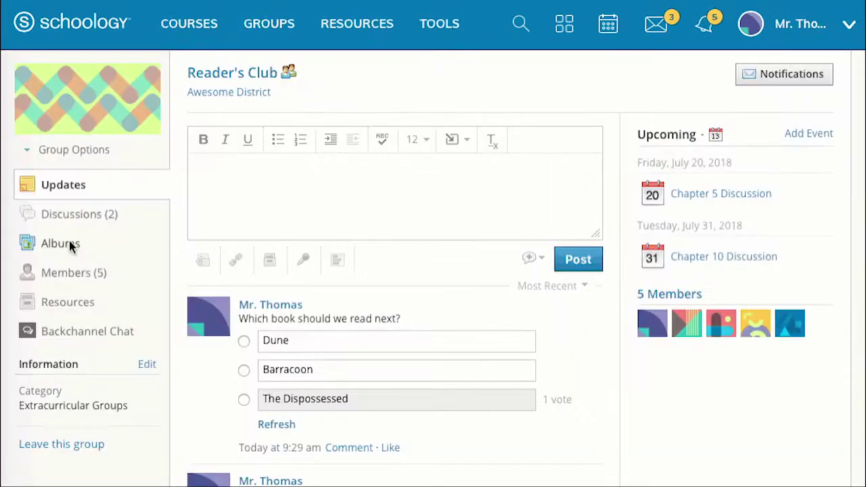
# - Create a Reader's Club media album titled "Share your book cover art!" with no description
pyautogui.click(71, 245)
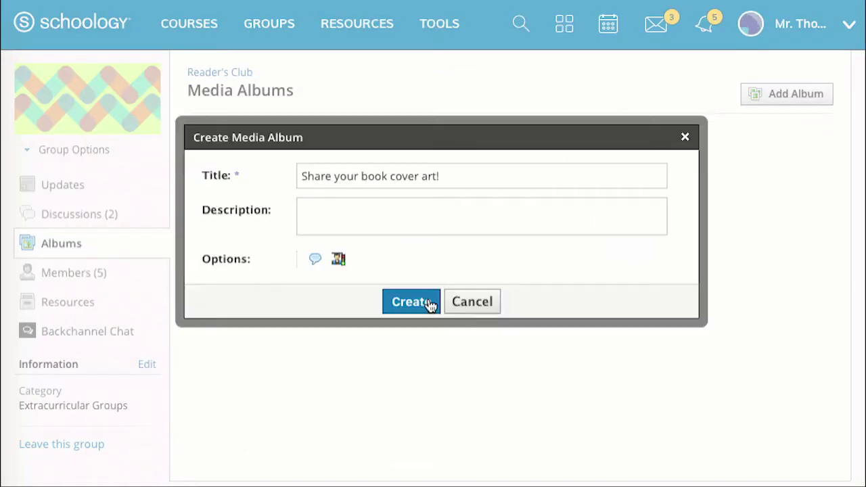
pyautogui.click(425, 301)
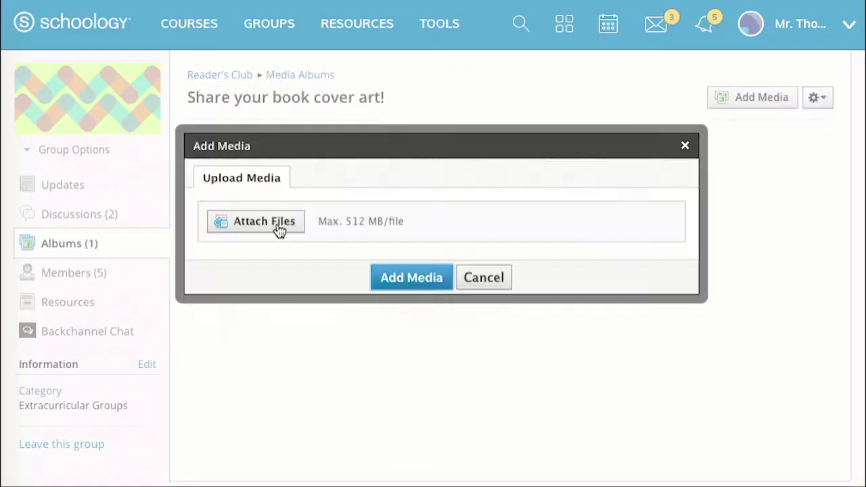